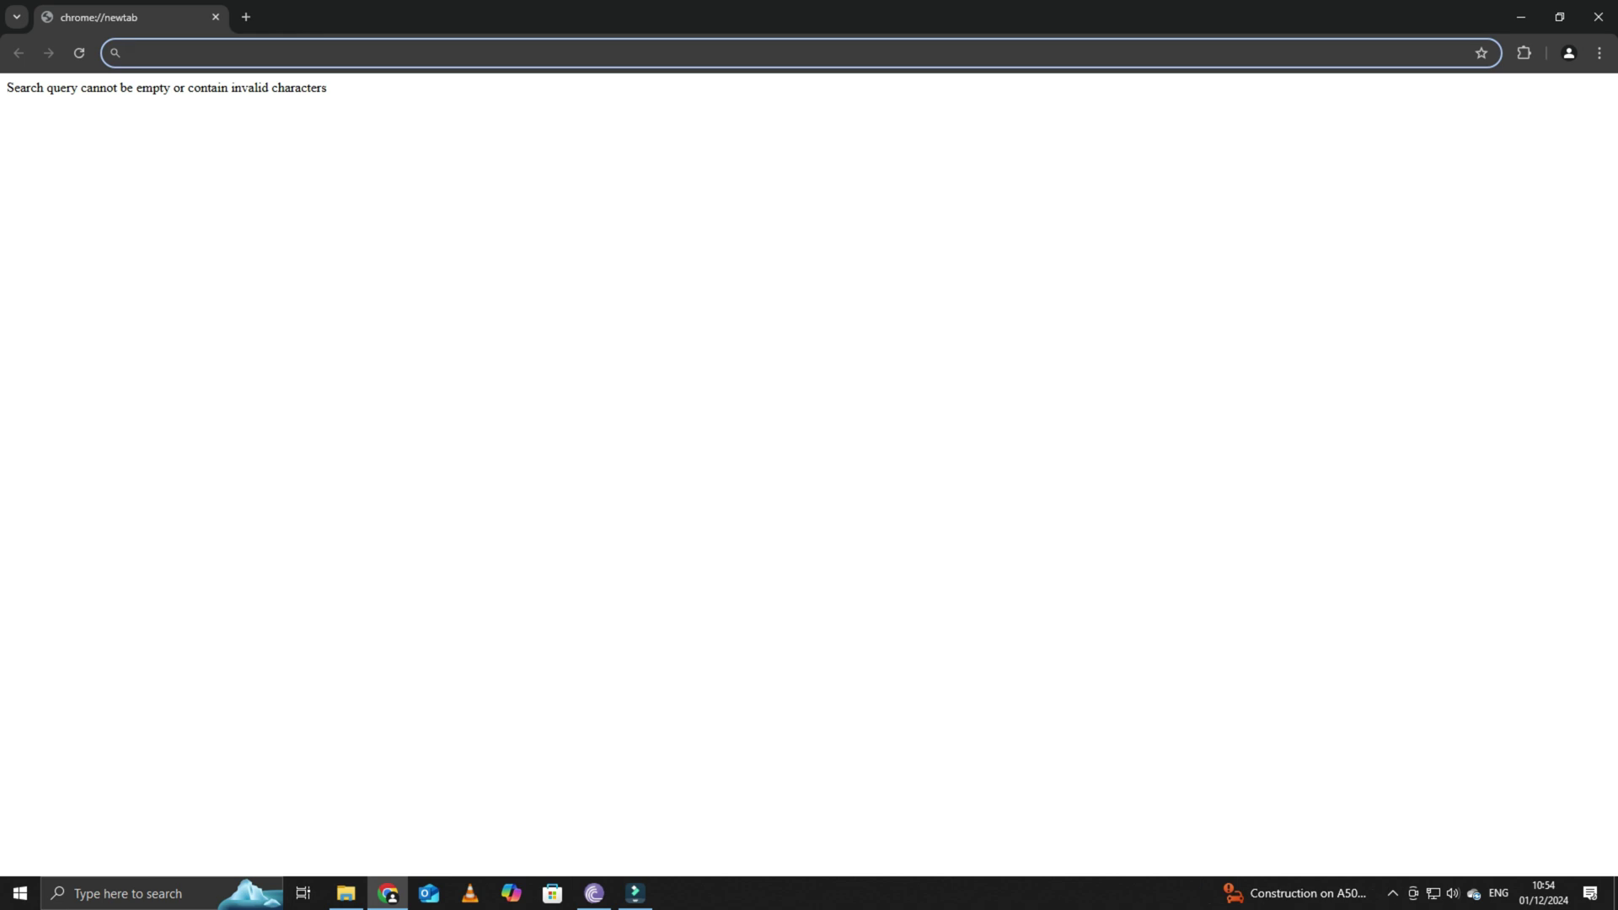
- Visit Amazon via 'ama', then search 'google' from the address bar, landing on mybrowserresults.io
text(amazon.co.uk)
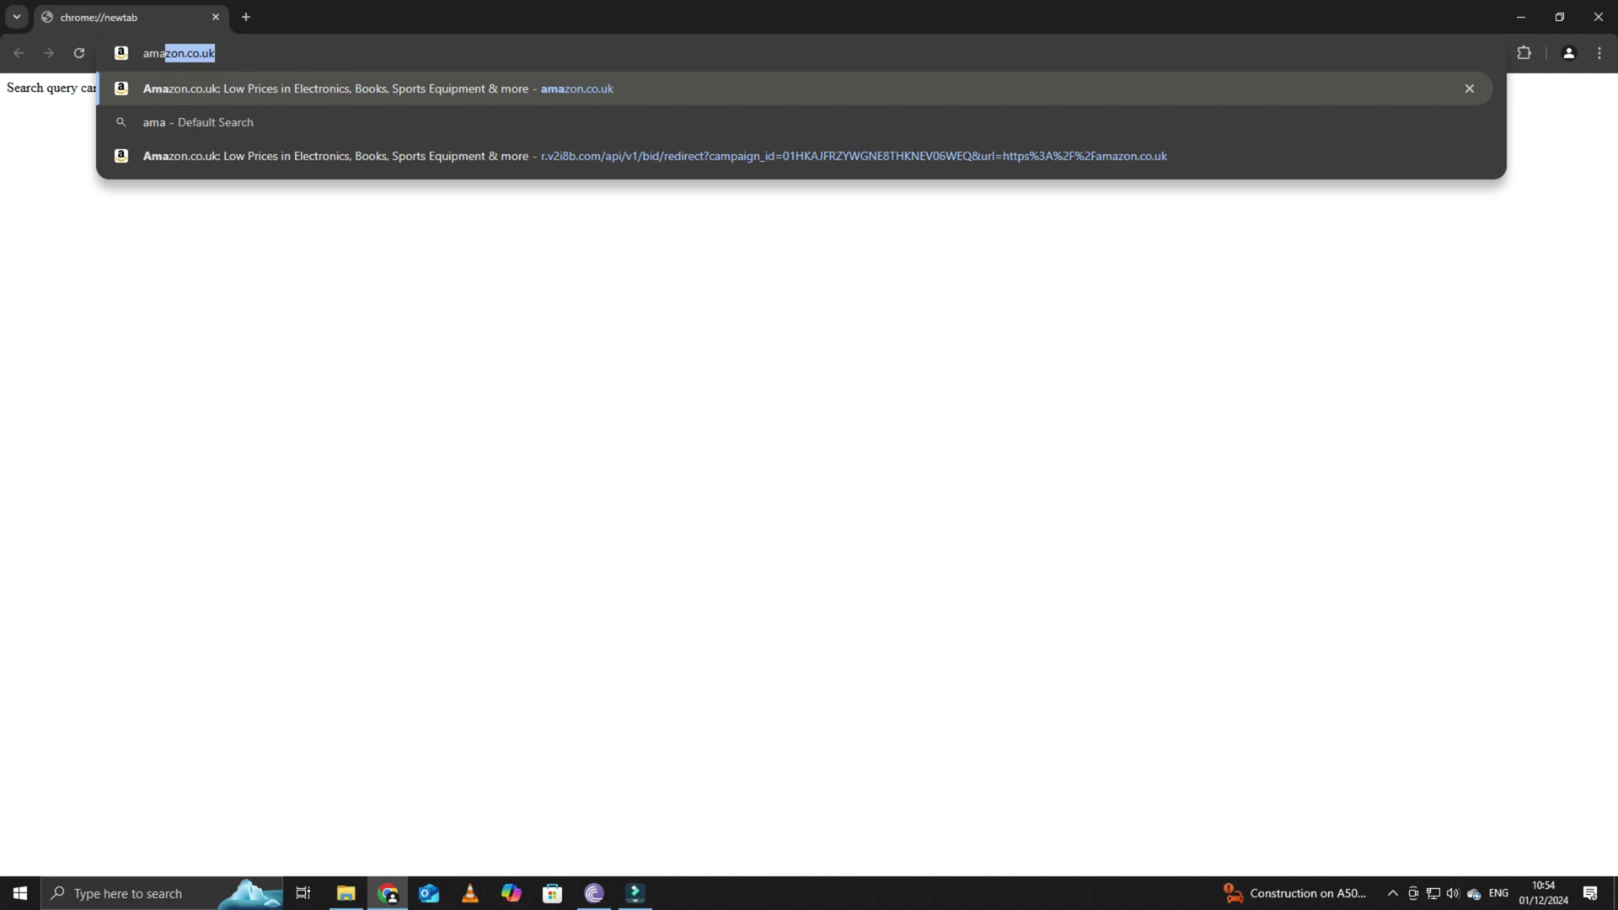
key(Return)
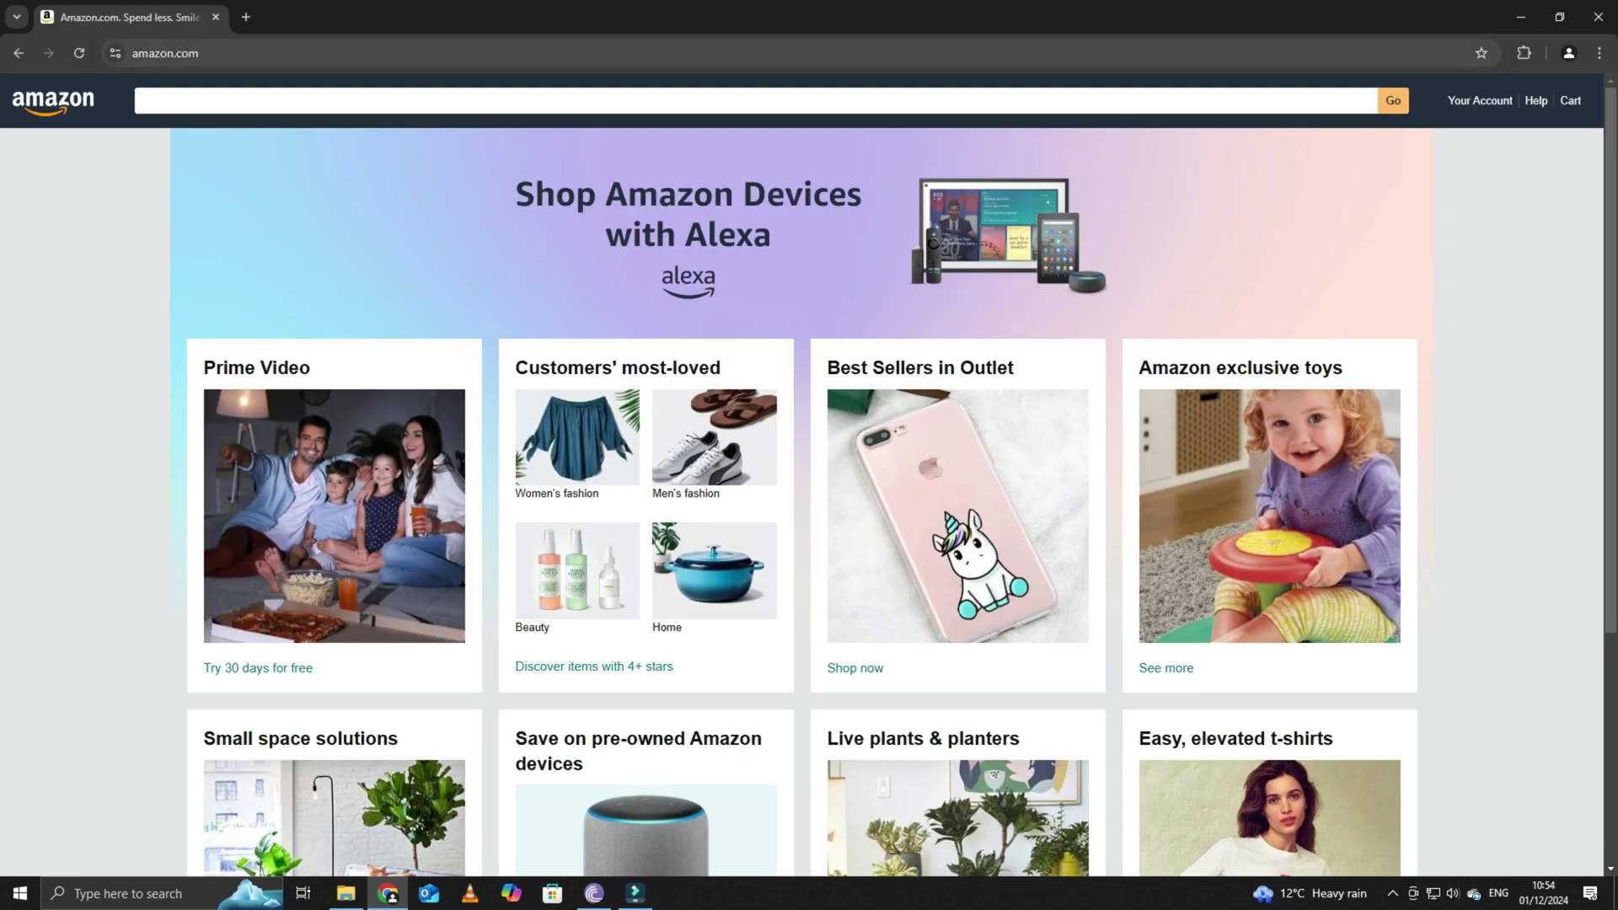
click(168, 53)
click(266, 52)
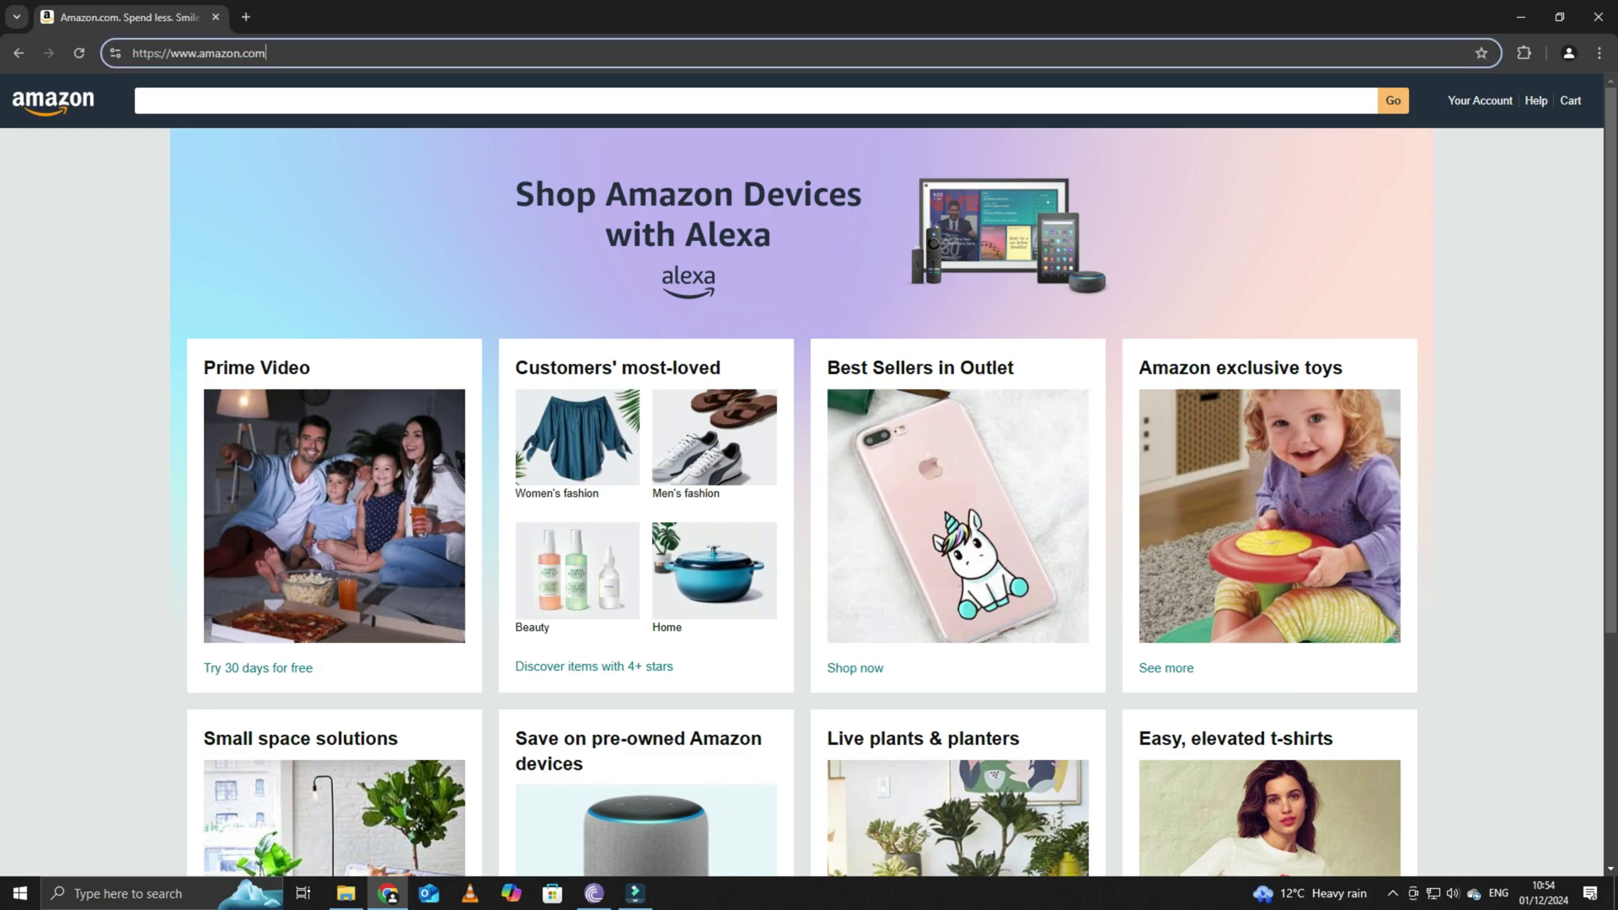
key(ctrl+a)
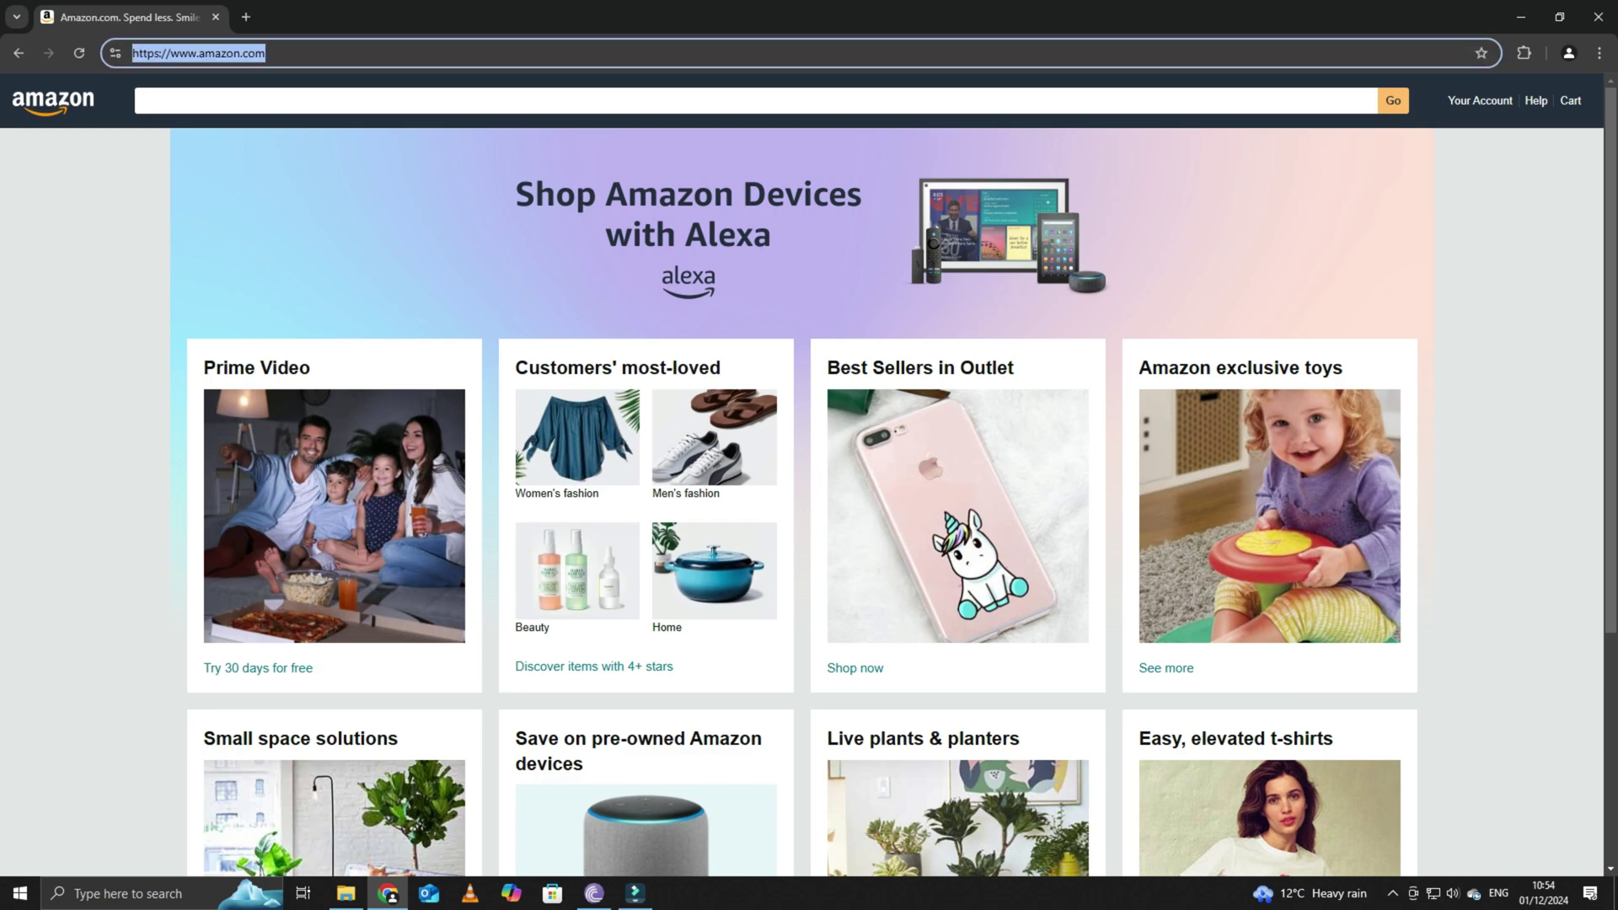
text(google)
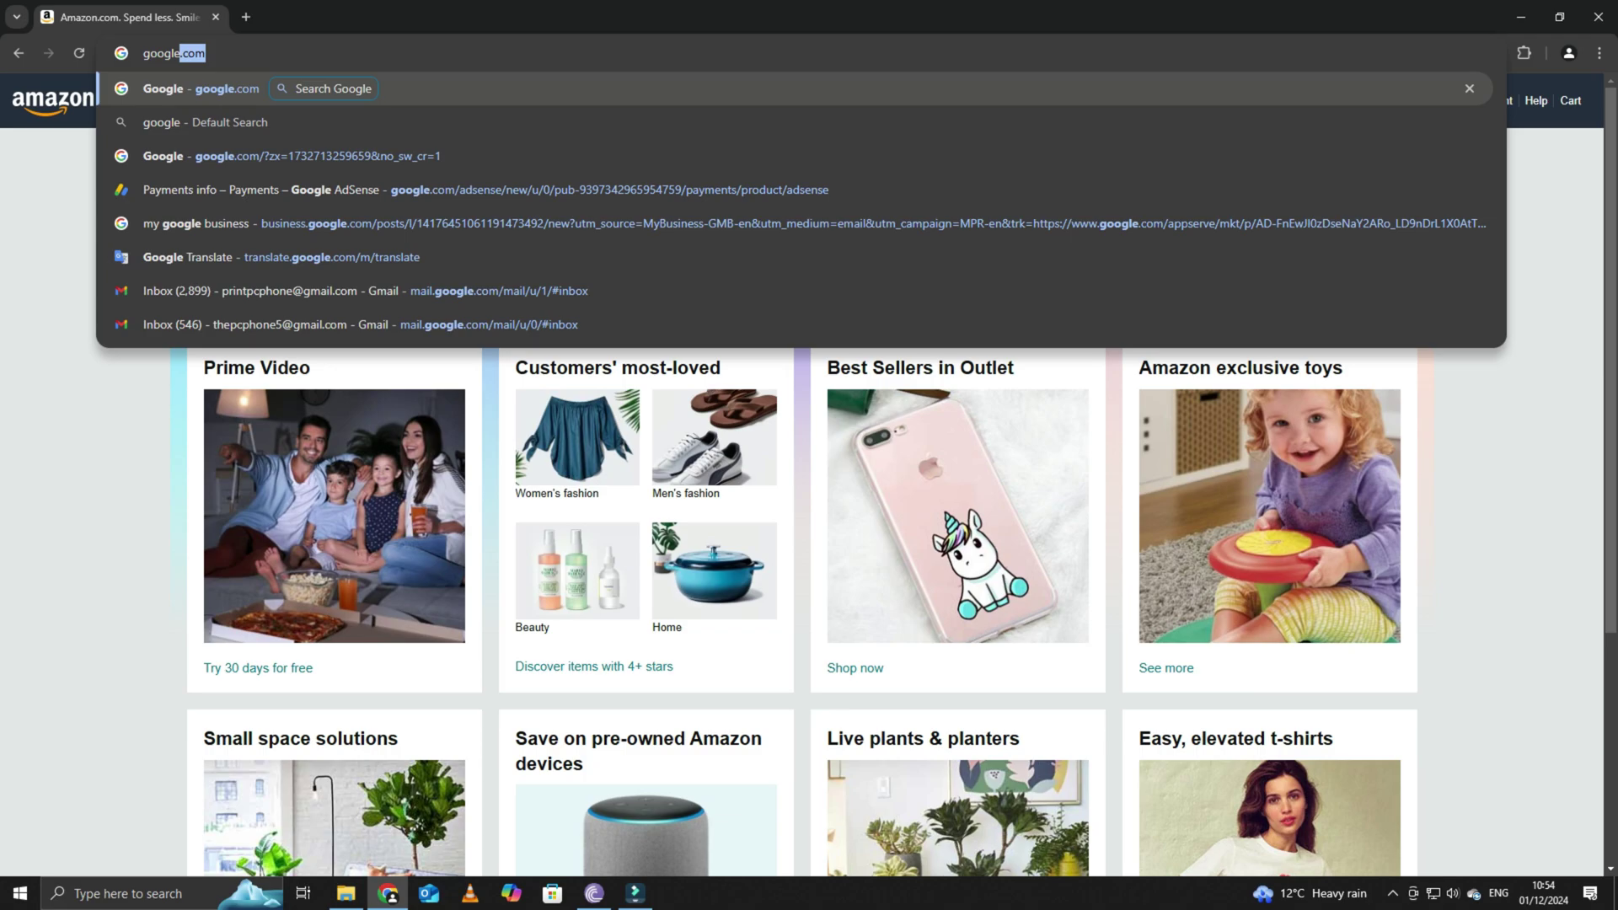
key(BackSpace)
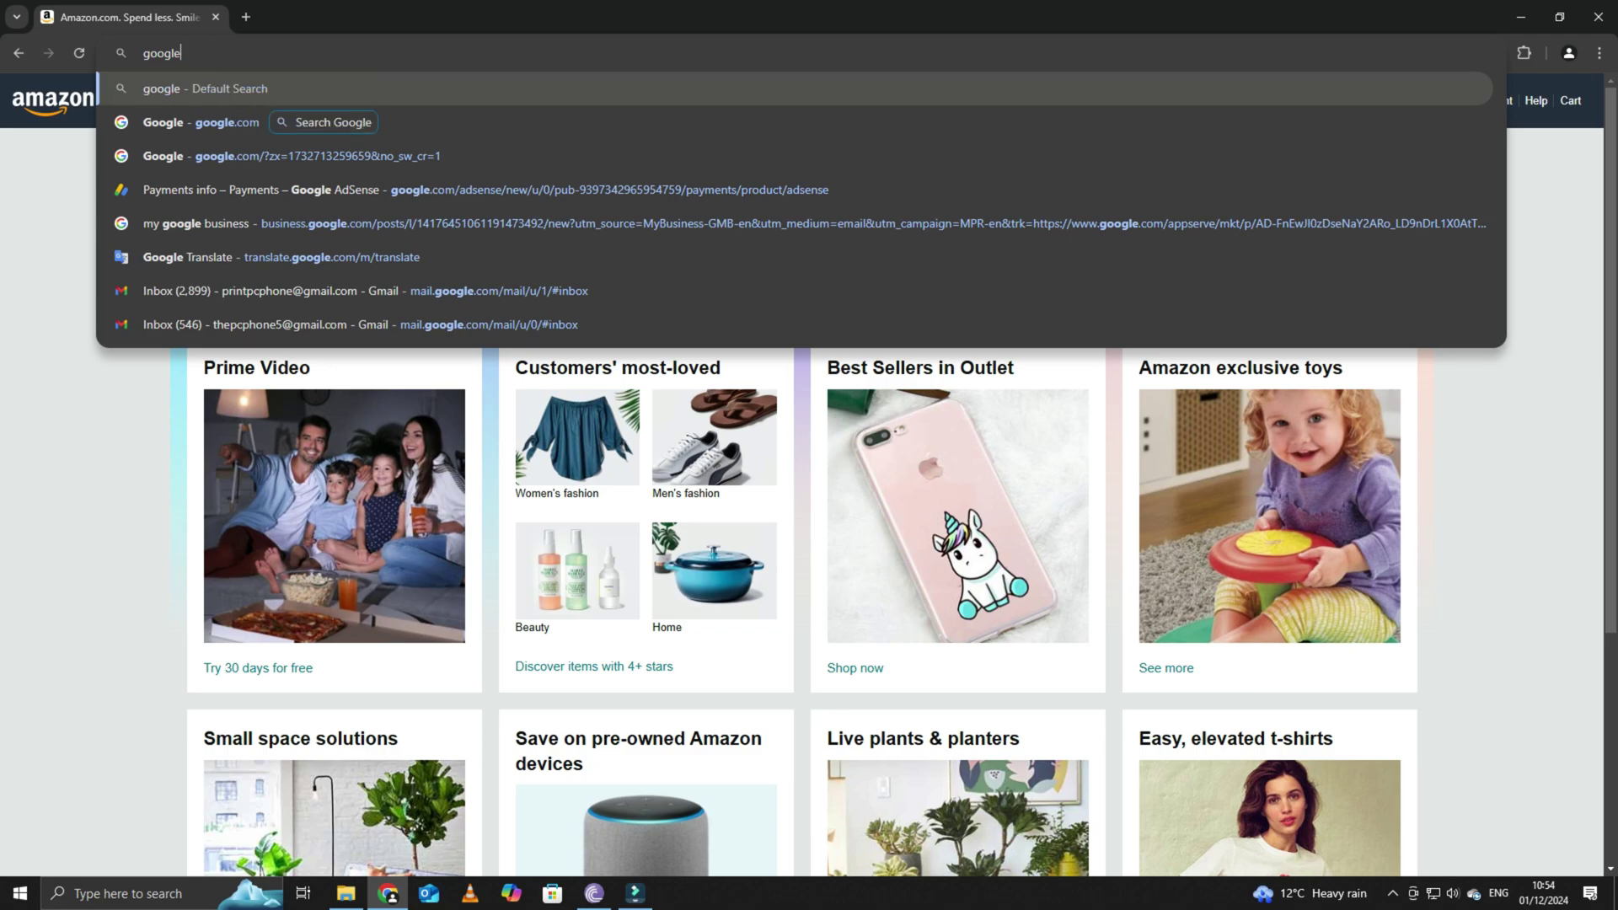
key(Return)
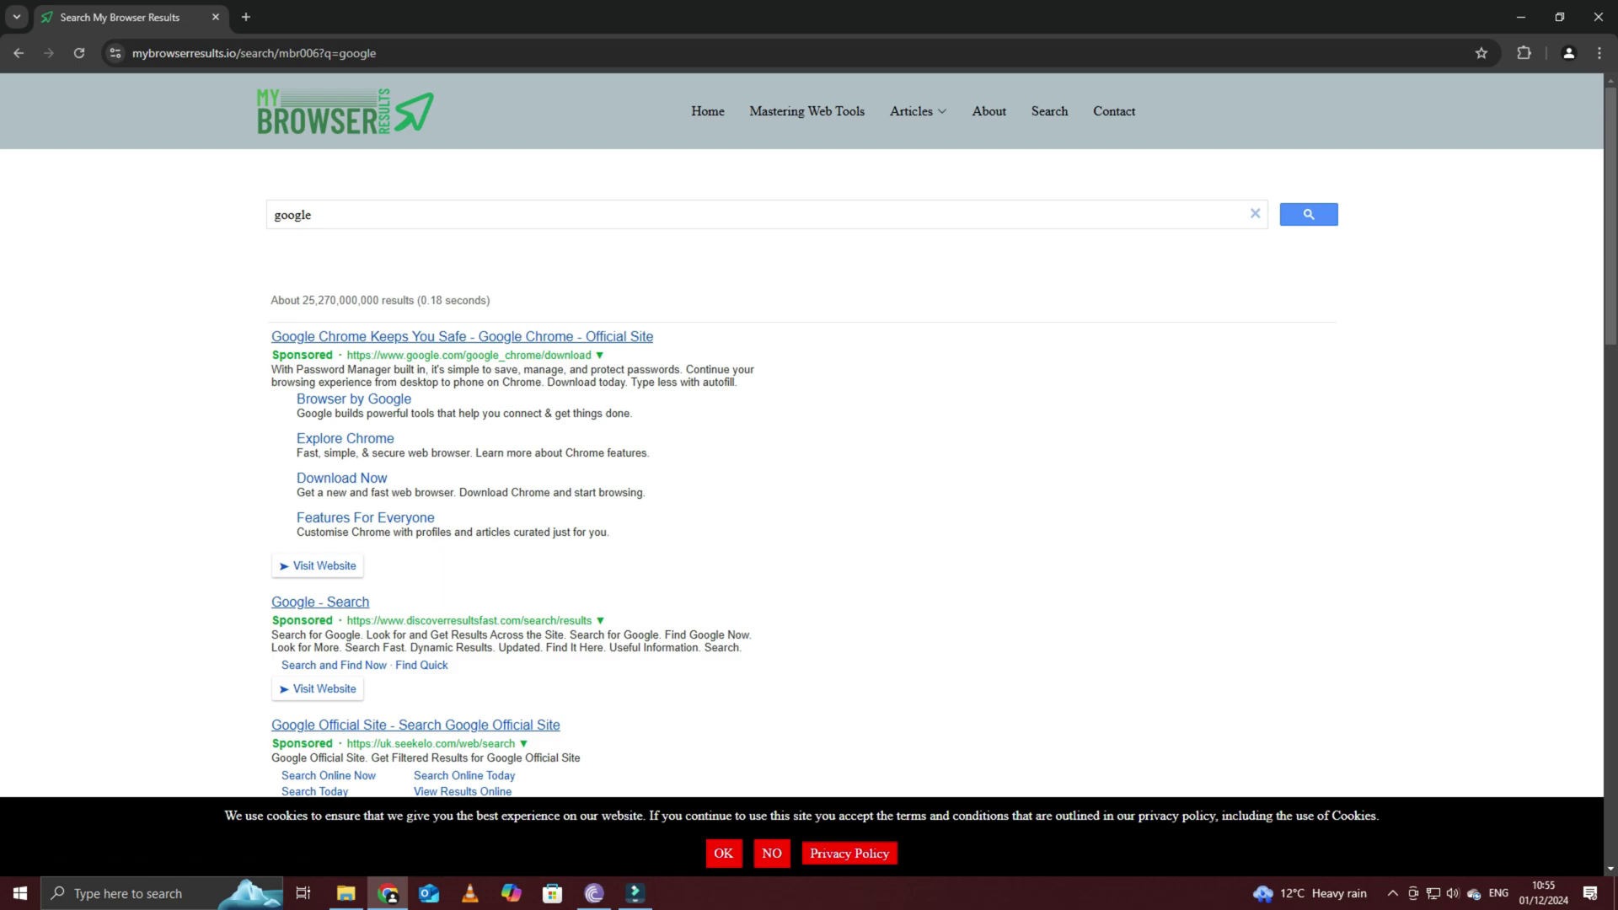
- Open the Personal Surf Guard extension's details page from the Extensions menu
click(1599, 53)
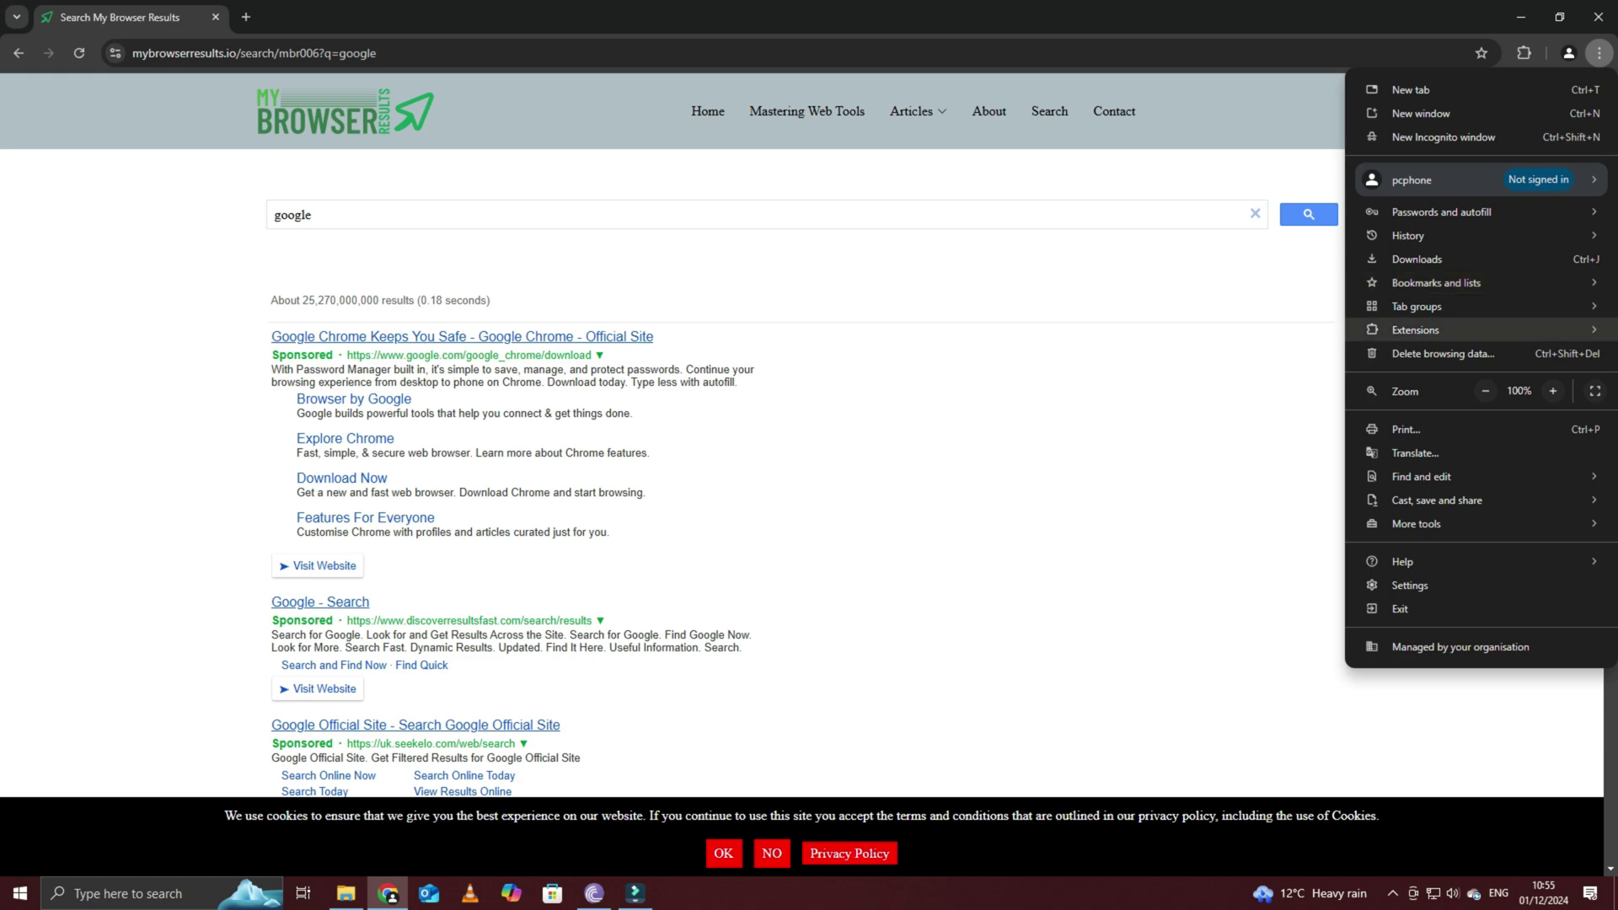
mouse_move(1433, 330)
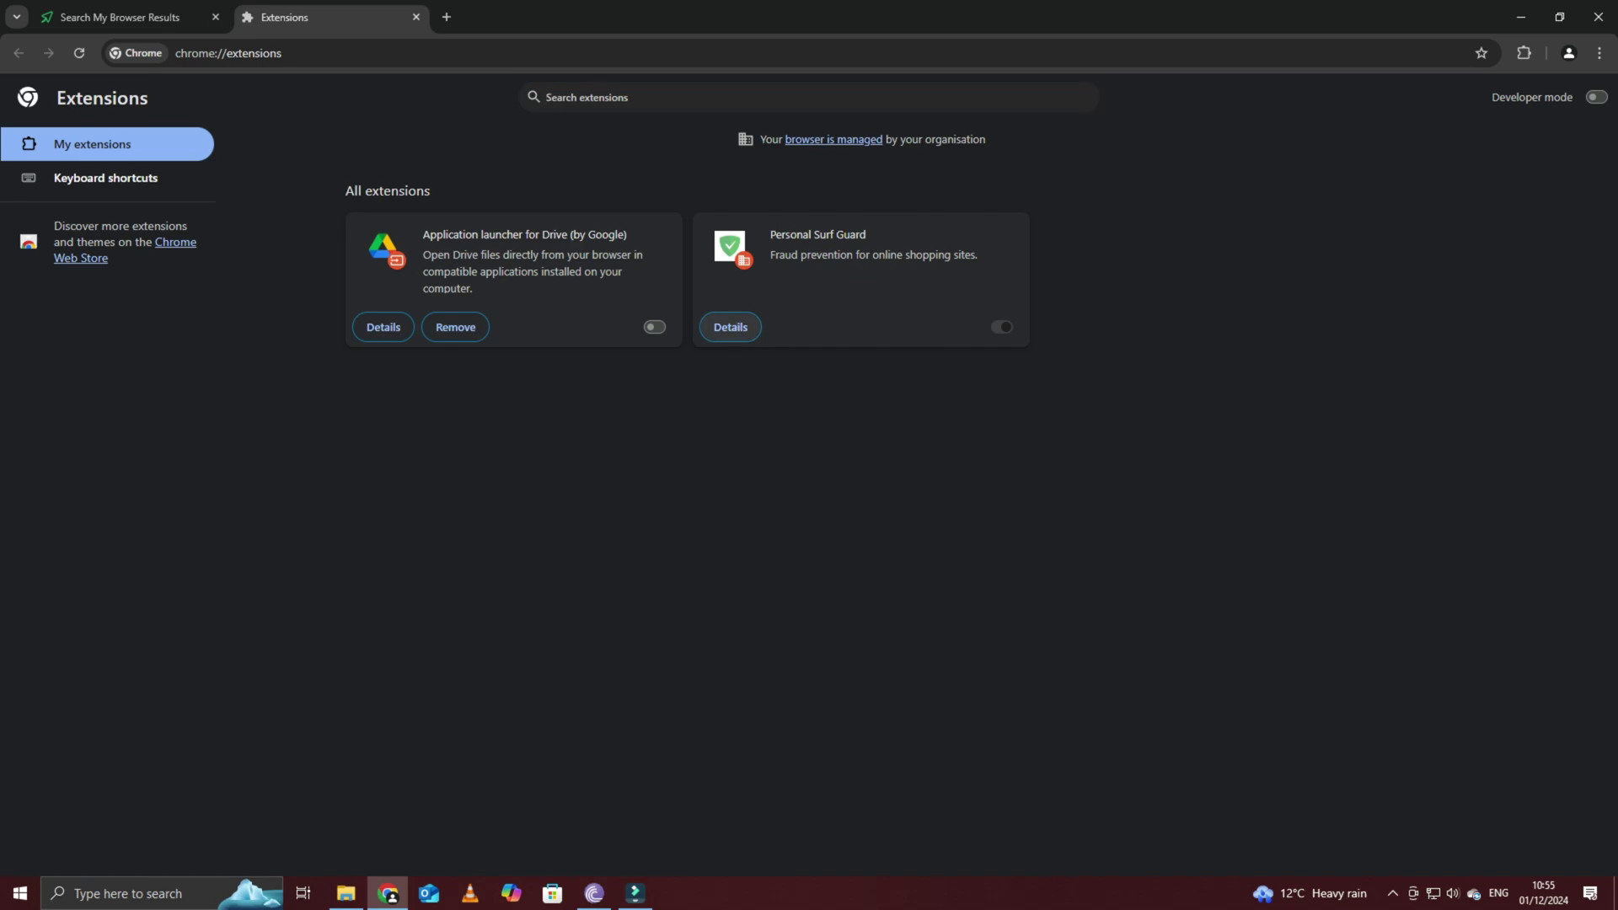
click(730, 327)
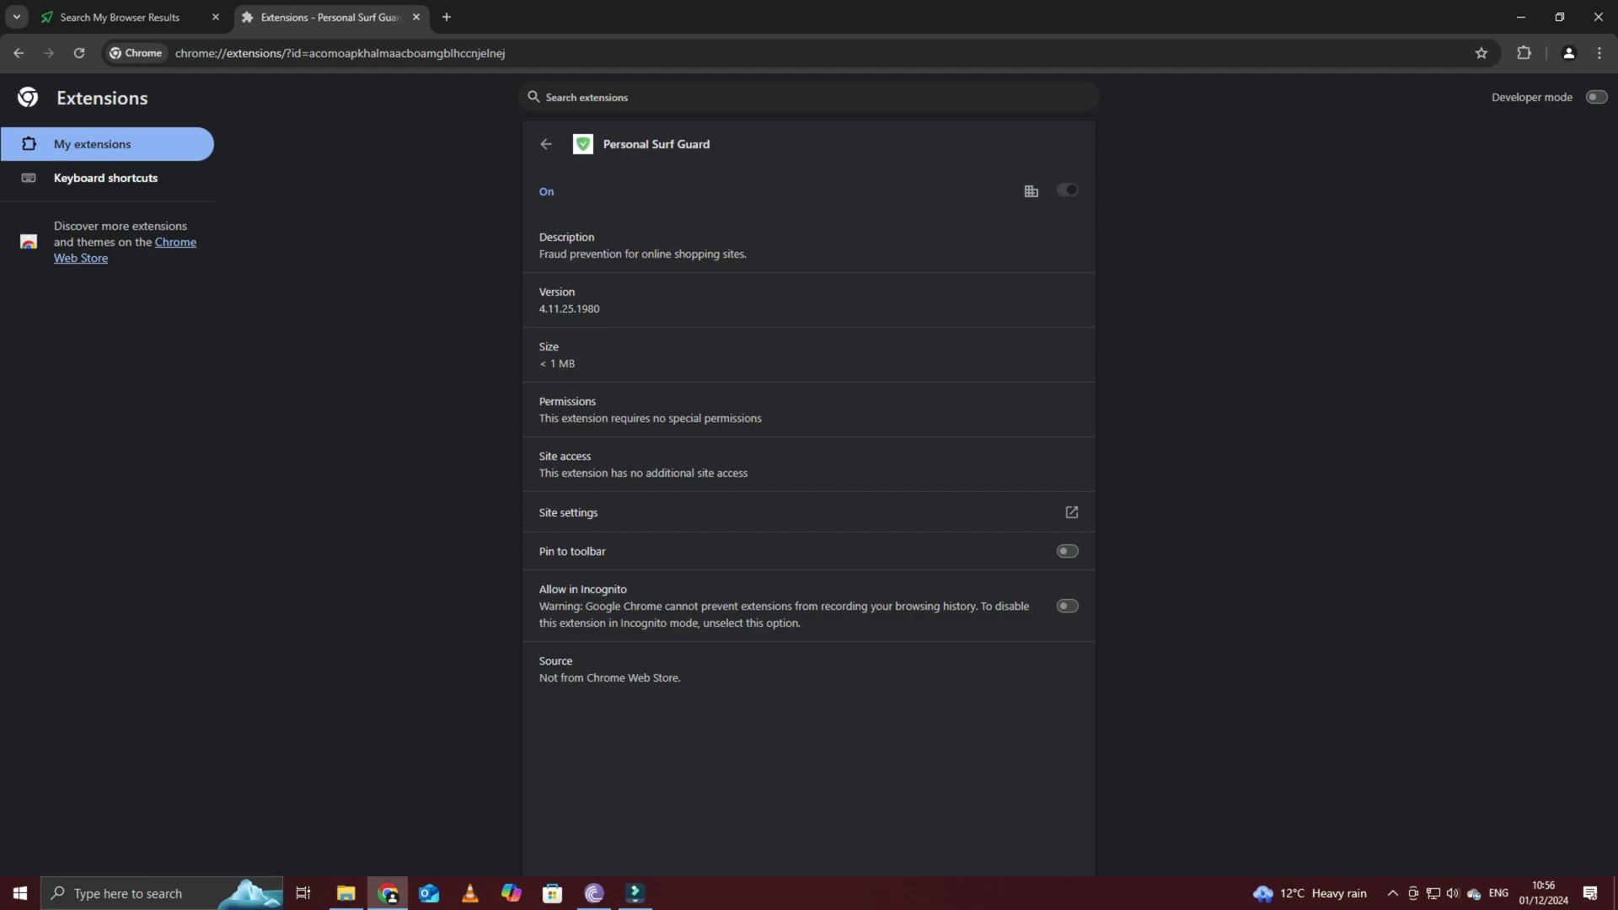
click(1599, 52)
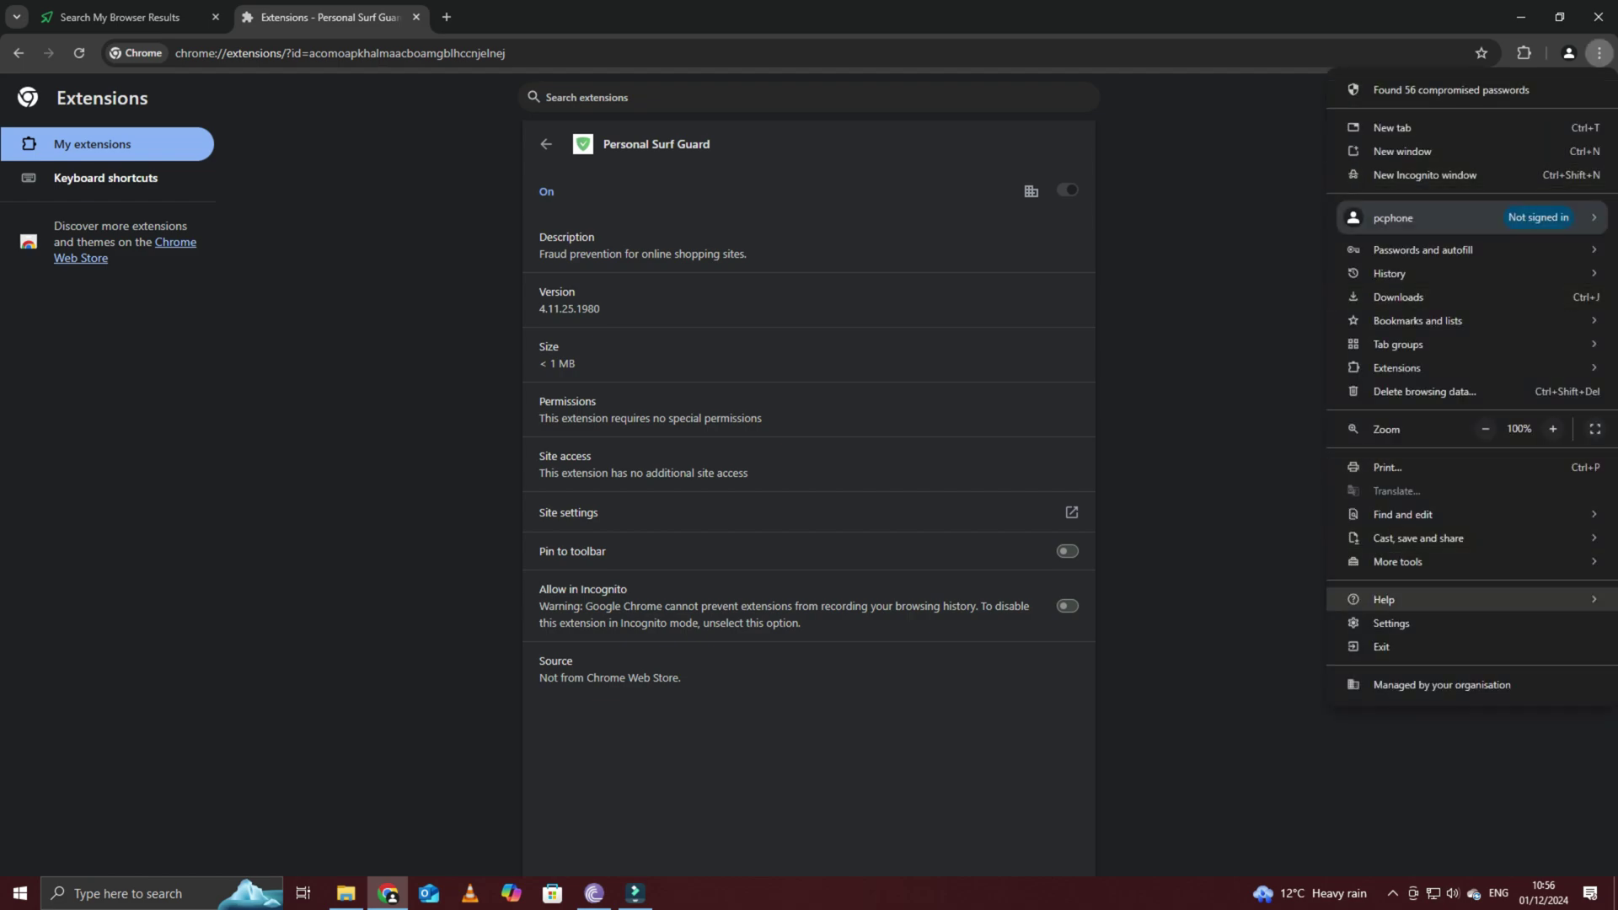
- Open Chrome Settings and go to the Reset settings page
click(1390, 623)
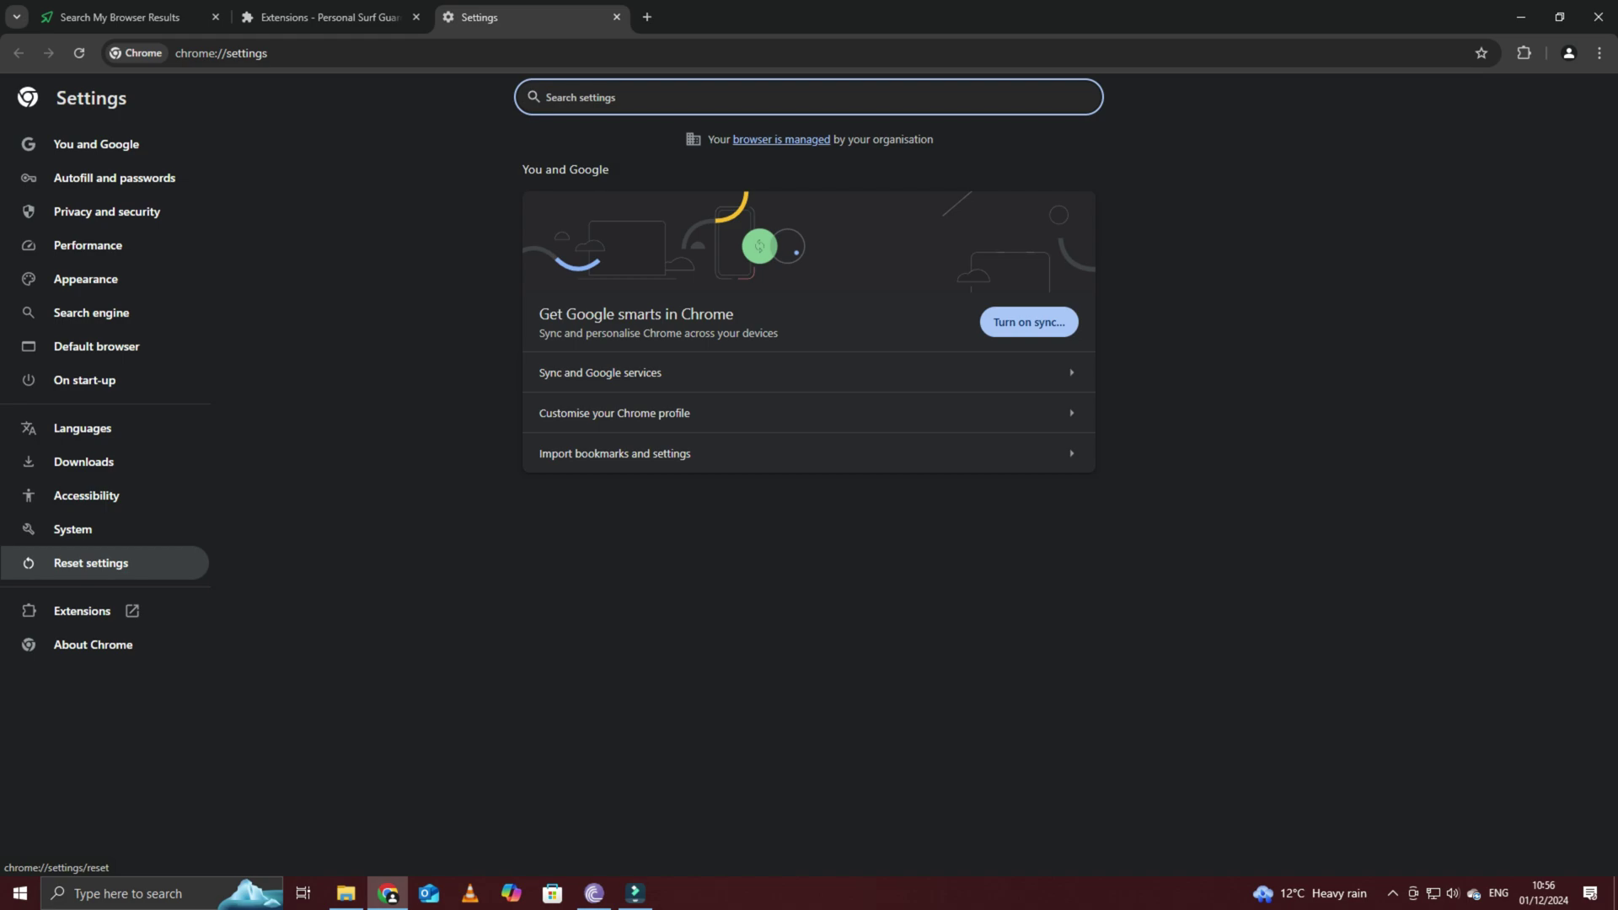
click(107, 563)
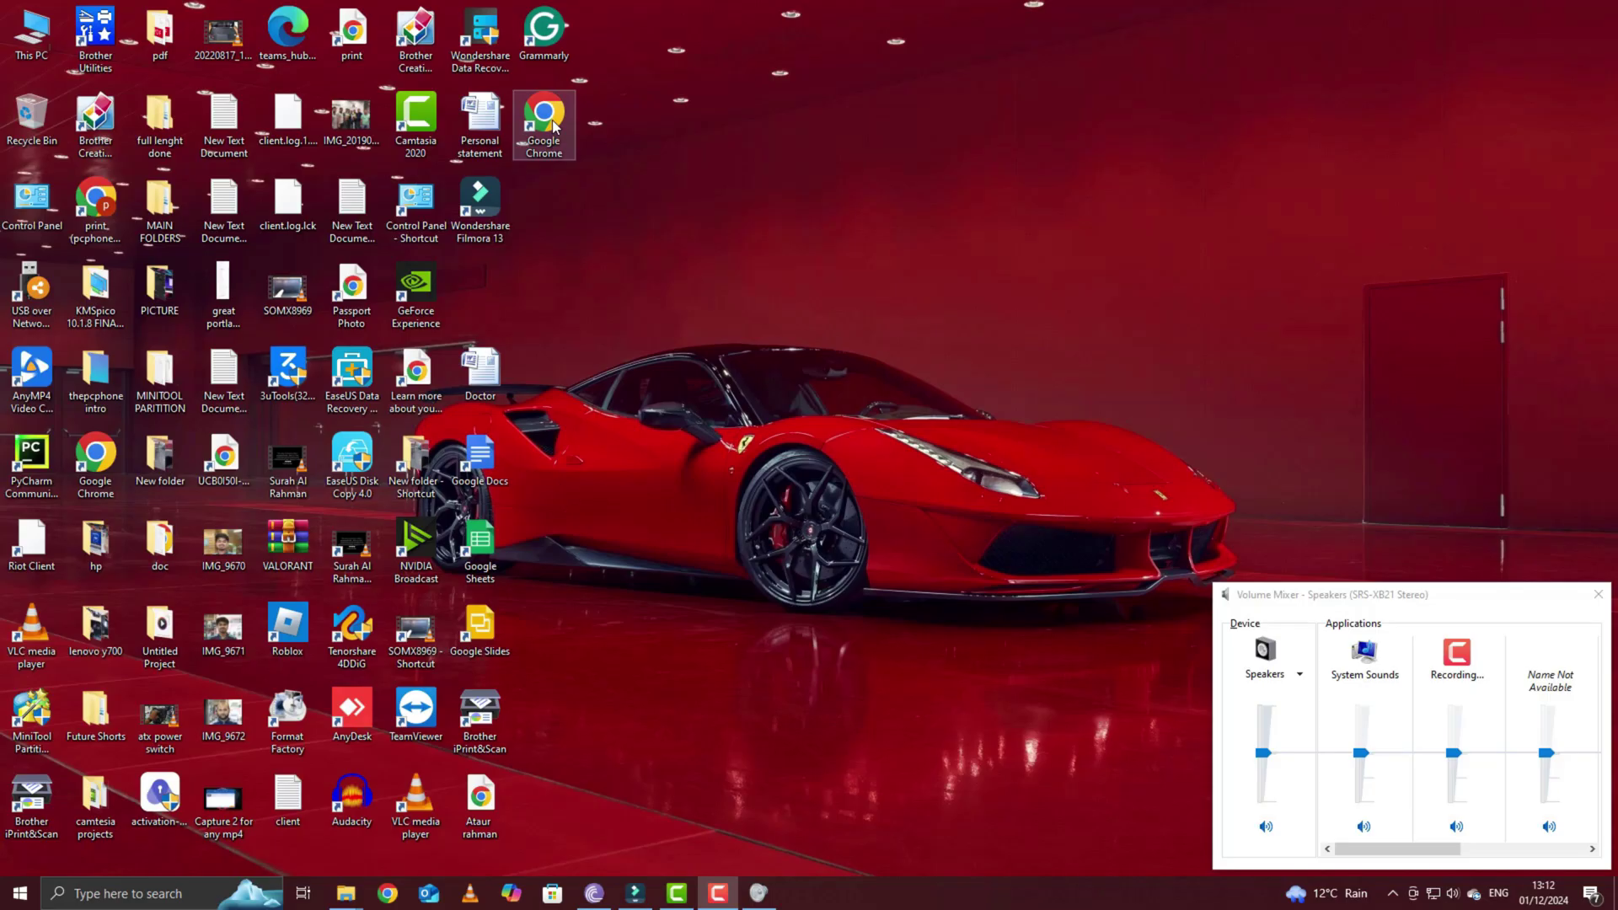
- Relaunch Chrome from the desktop and Google 'chrome policy remover download'
double_click(542, 118)
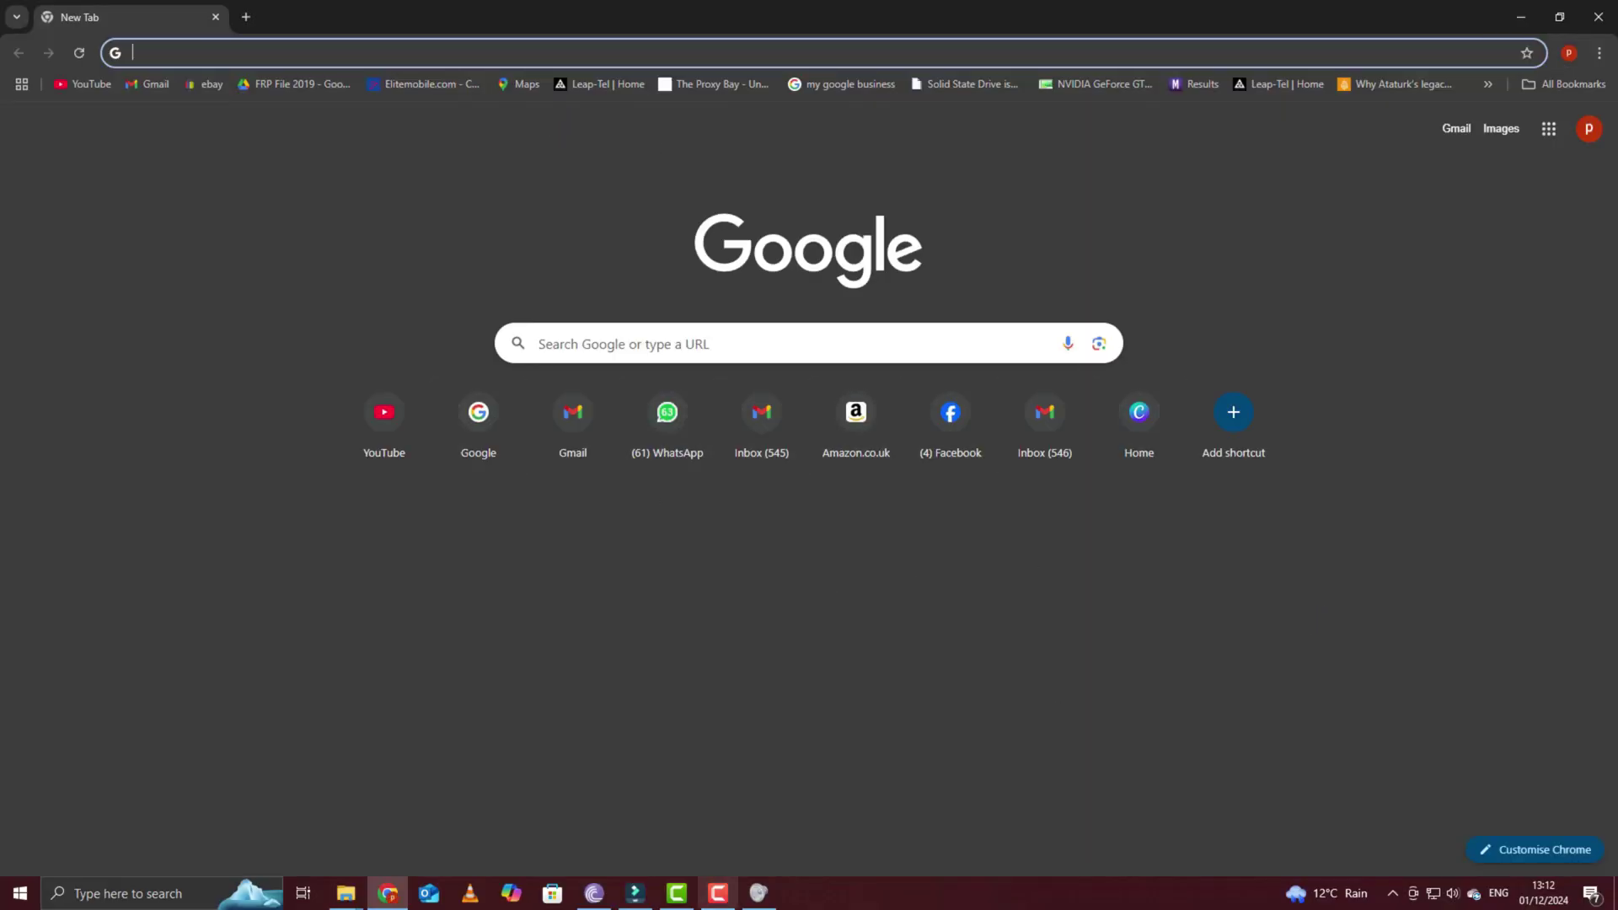
click(779, 346)
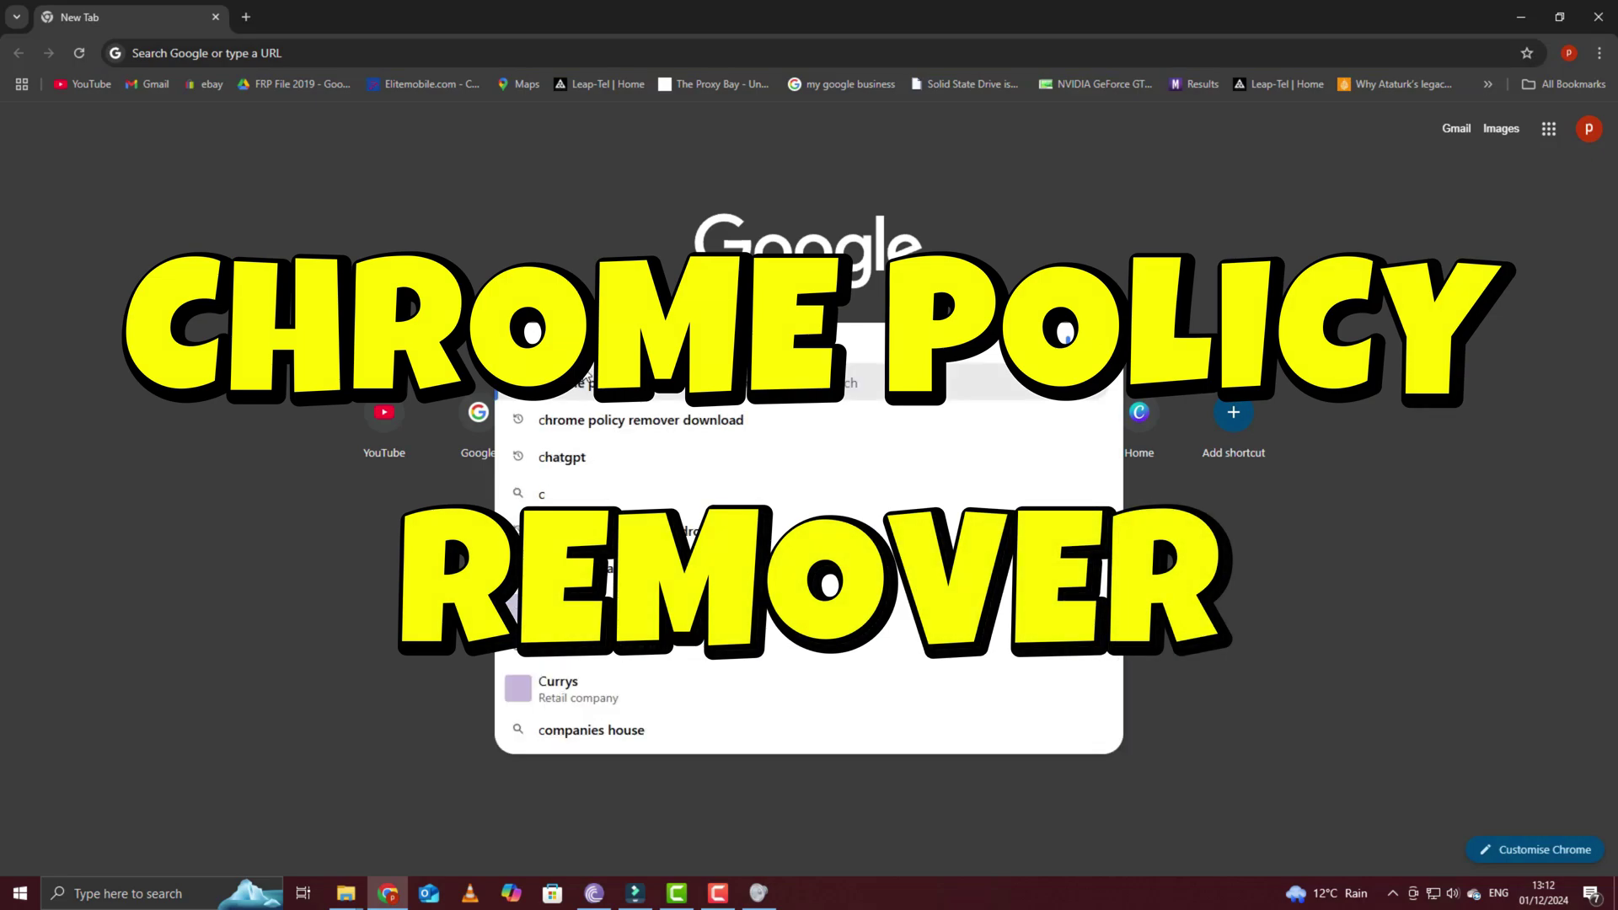
text(hrome pol)
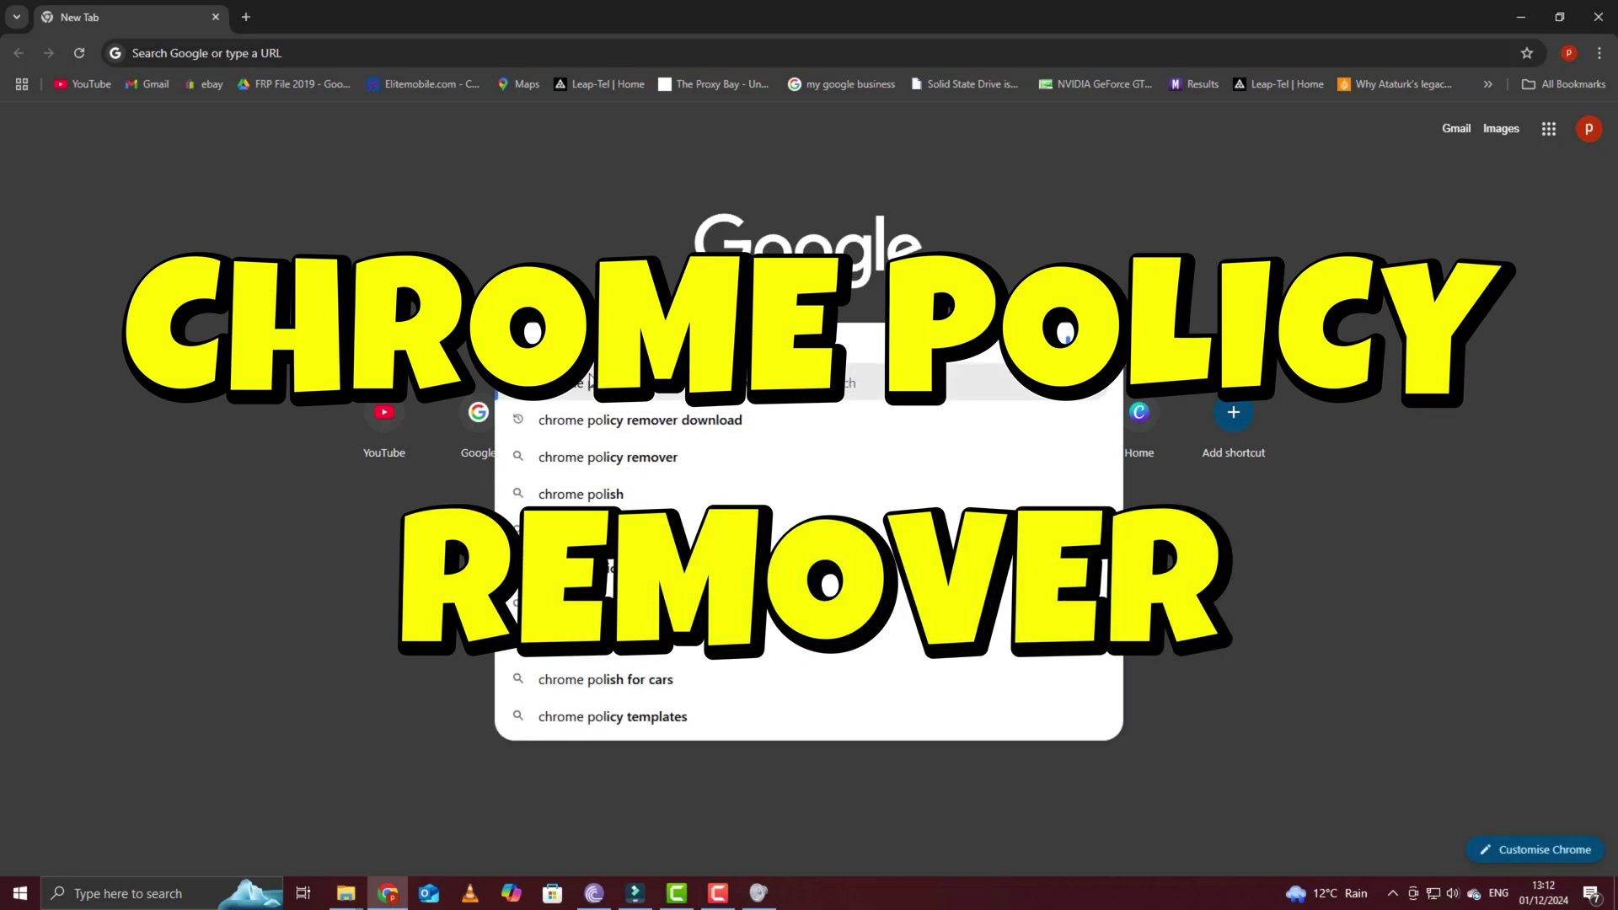
text(i)
click(621, 423)
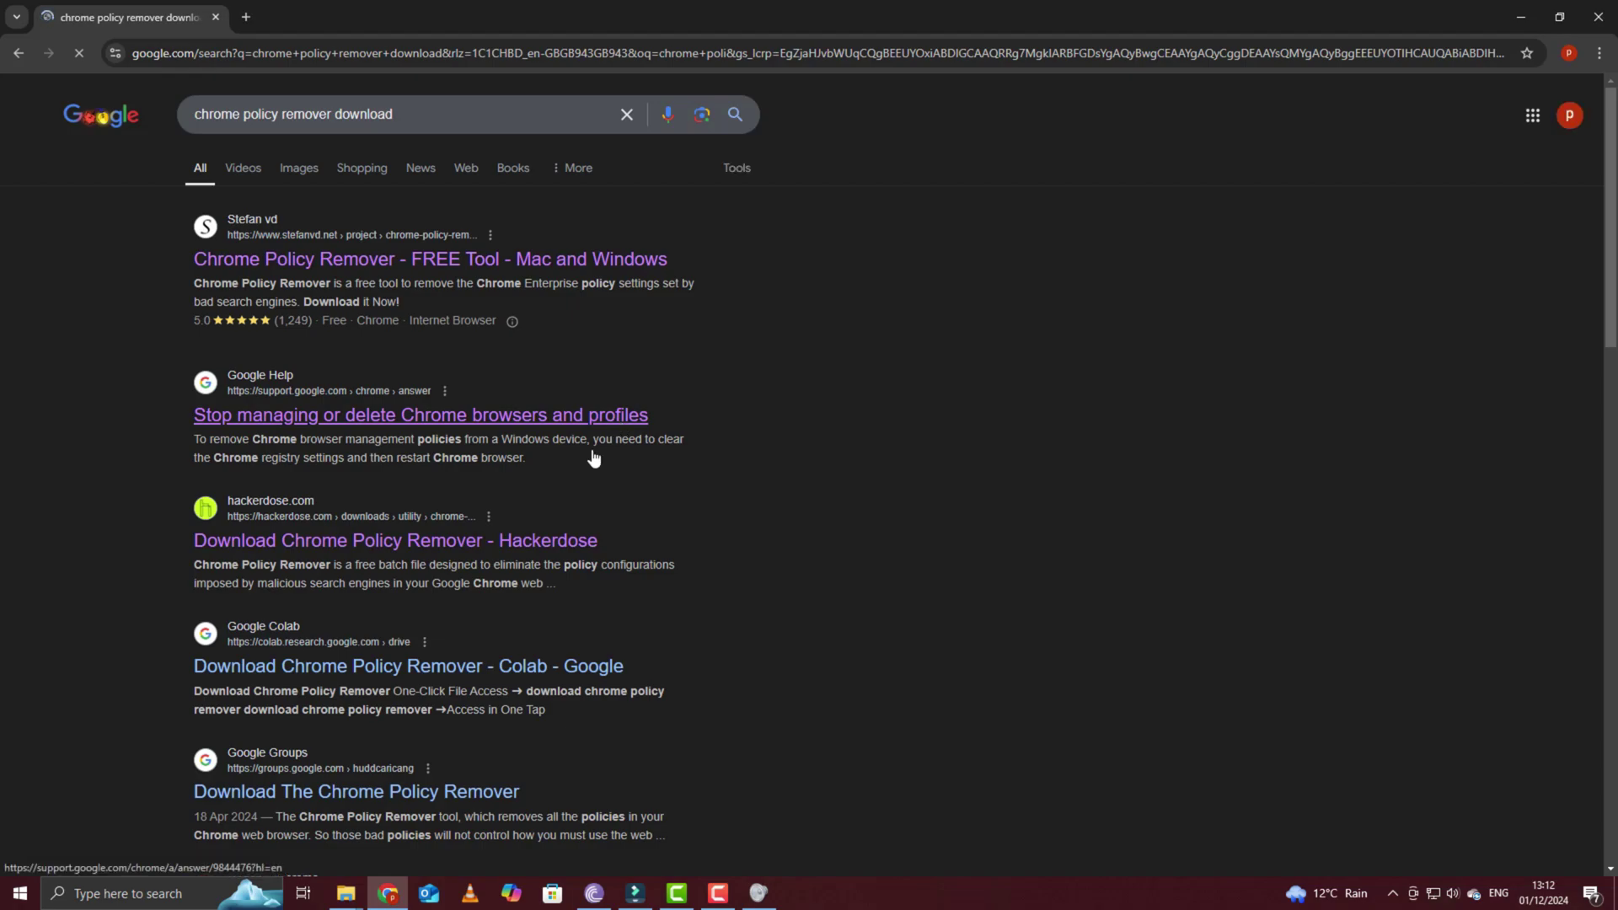
- Open the hackerdose.com Chrome Policy Remover result and scroll to its how-to-use section
scroll(358, 472, down, 1)
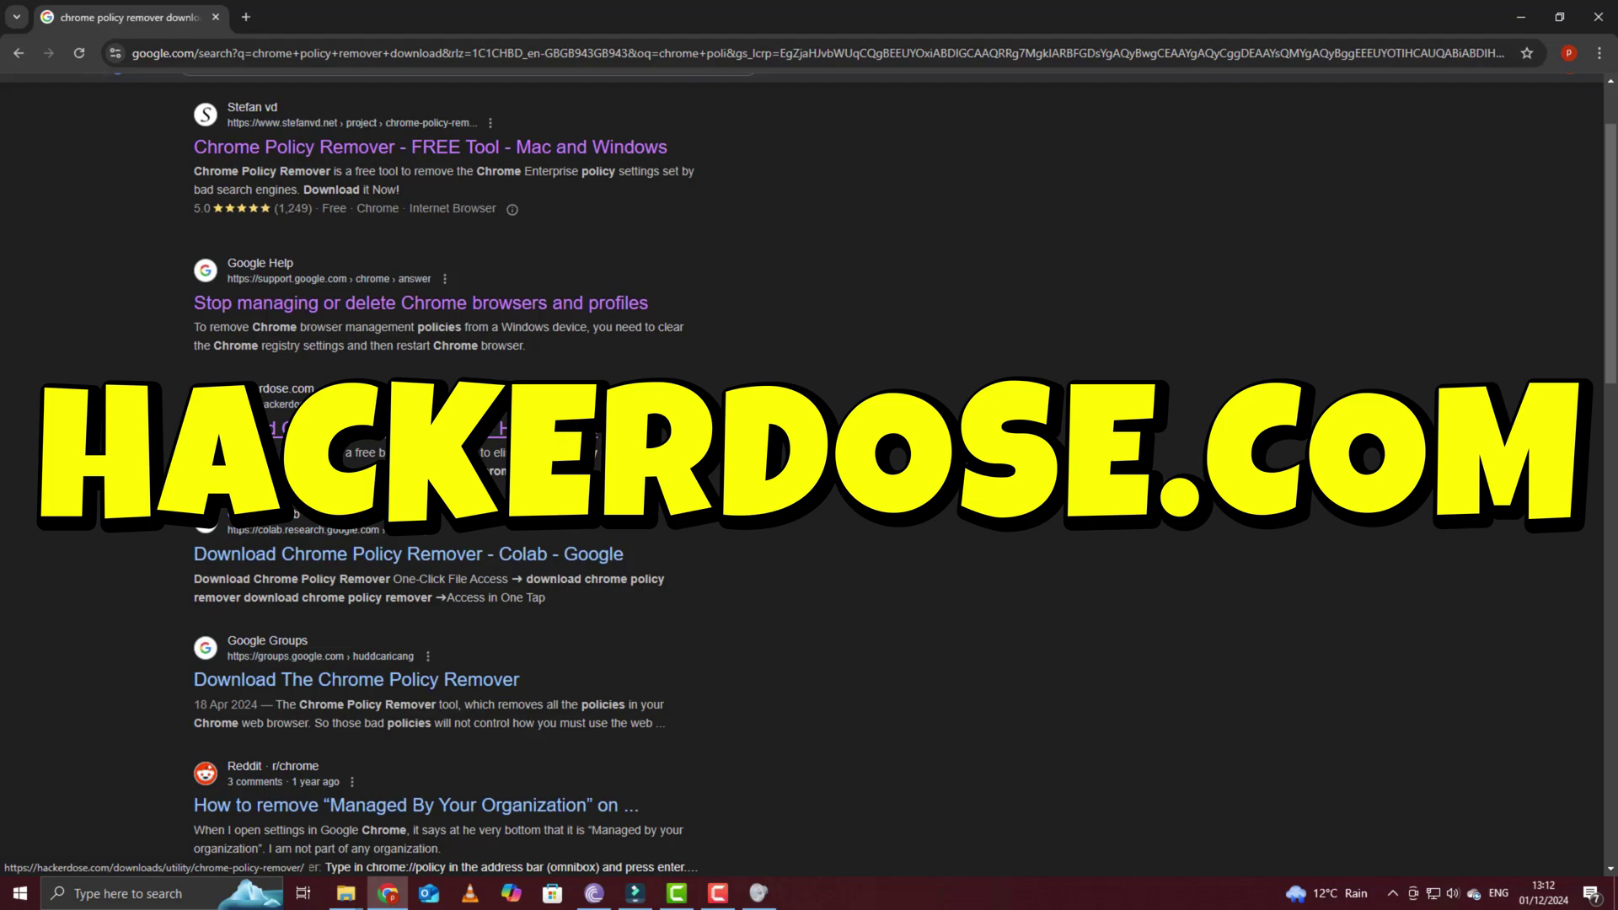
click(430, 437)
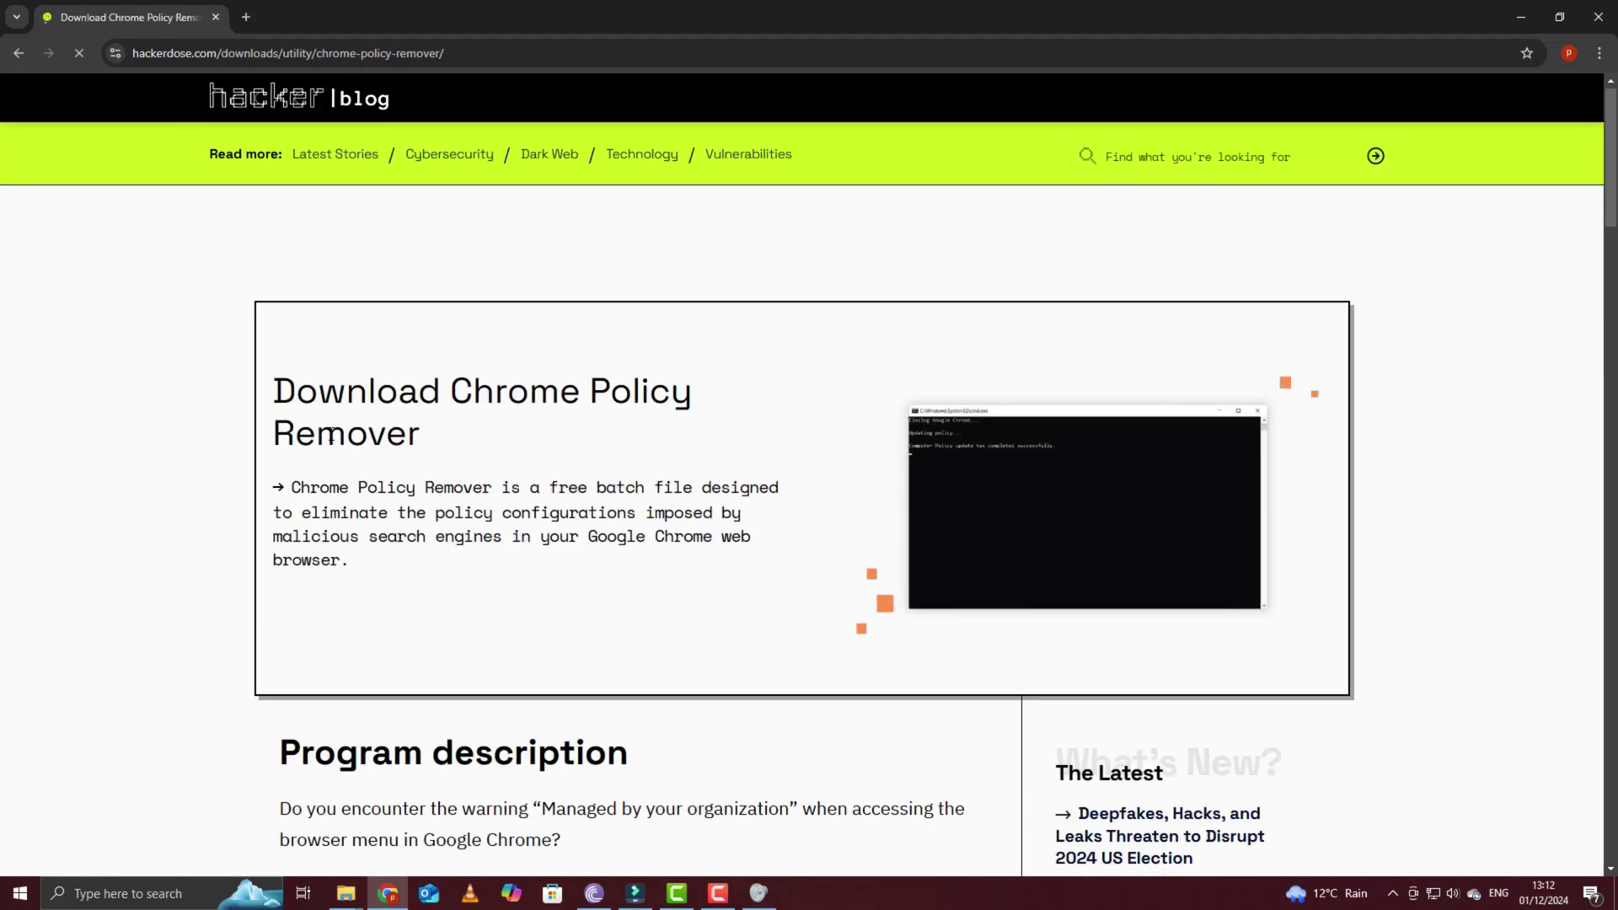
scroll(331, 434, down, 5)
scroll(310, 424, down, 5)
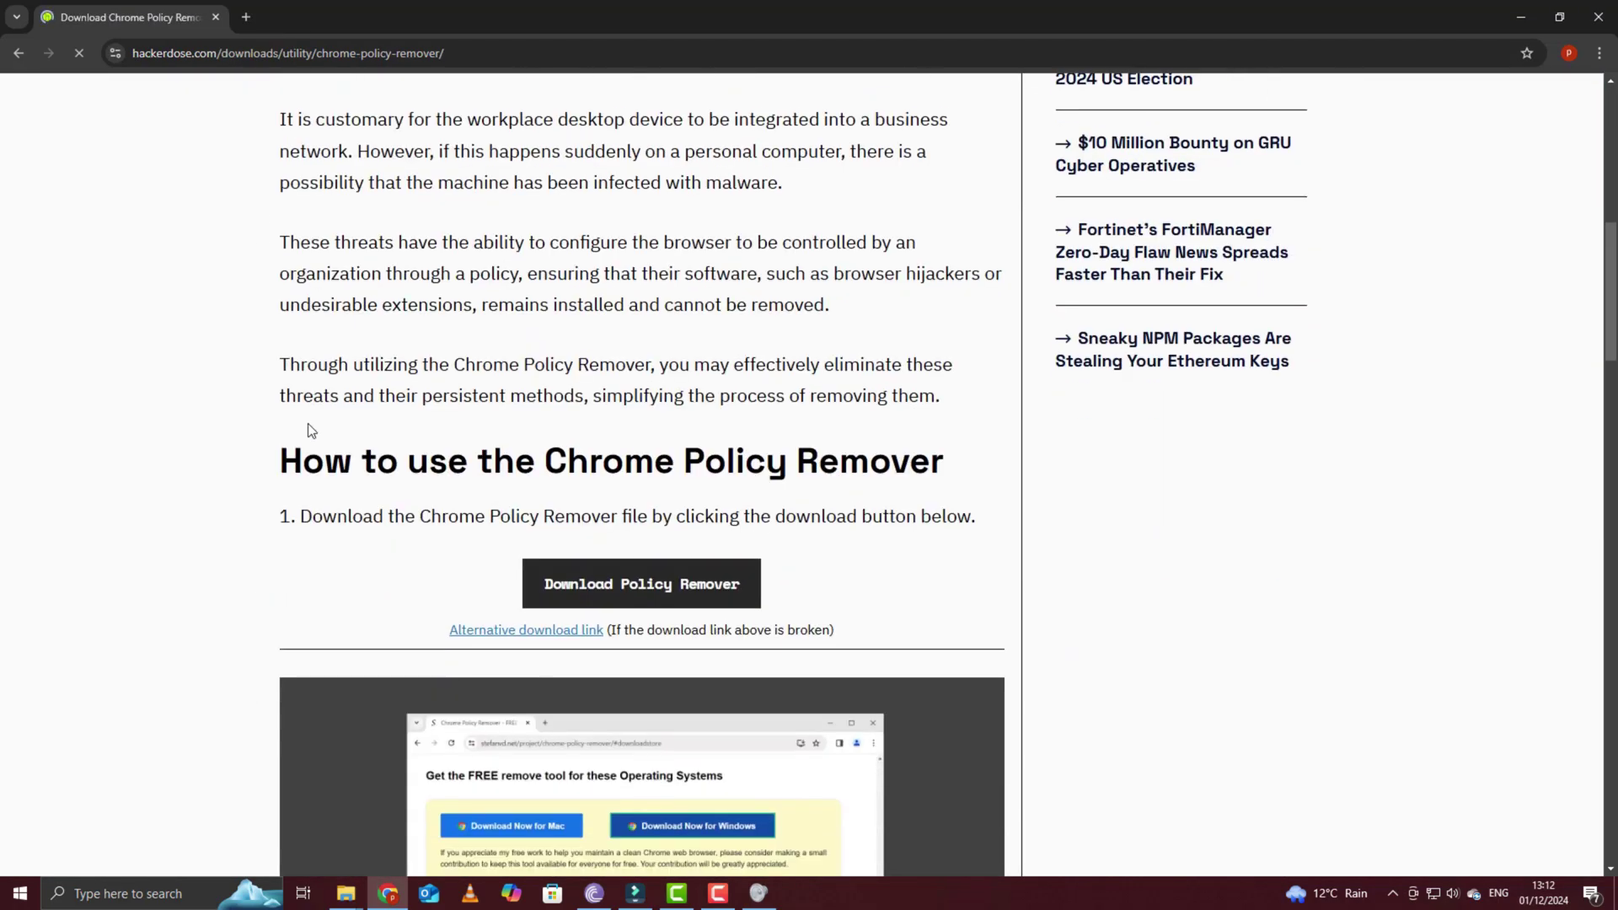
scroll(309, 424, down, 1)
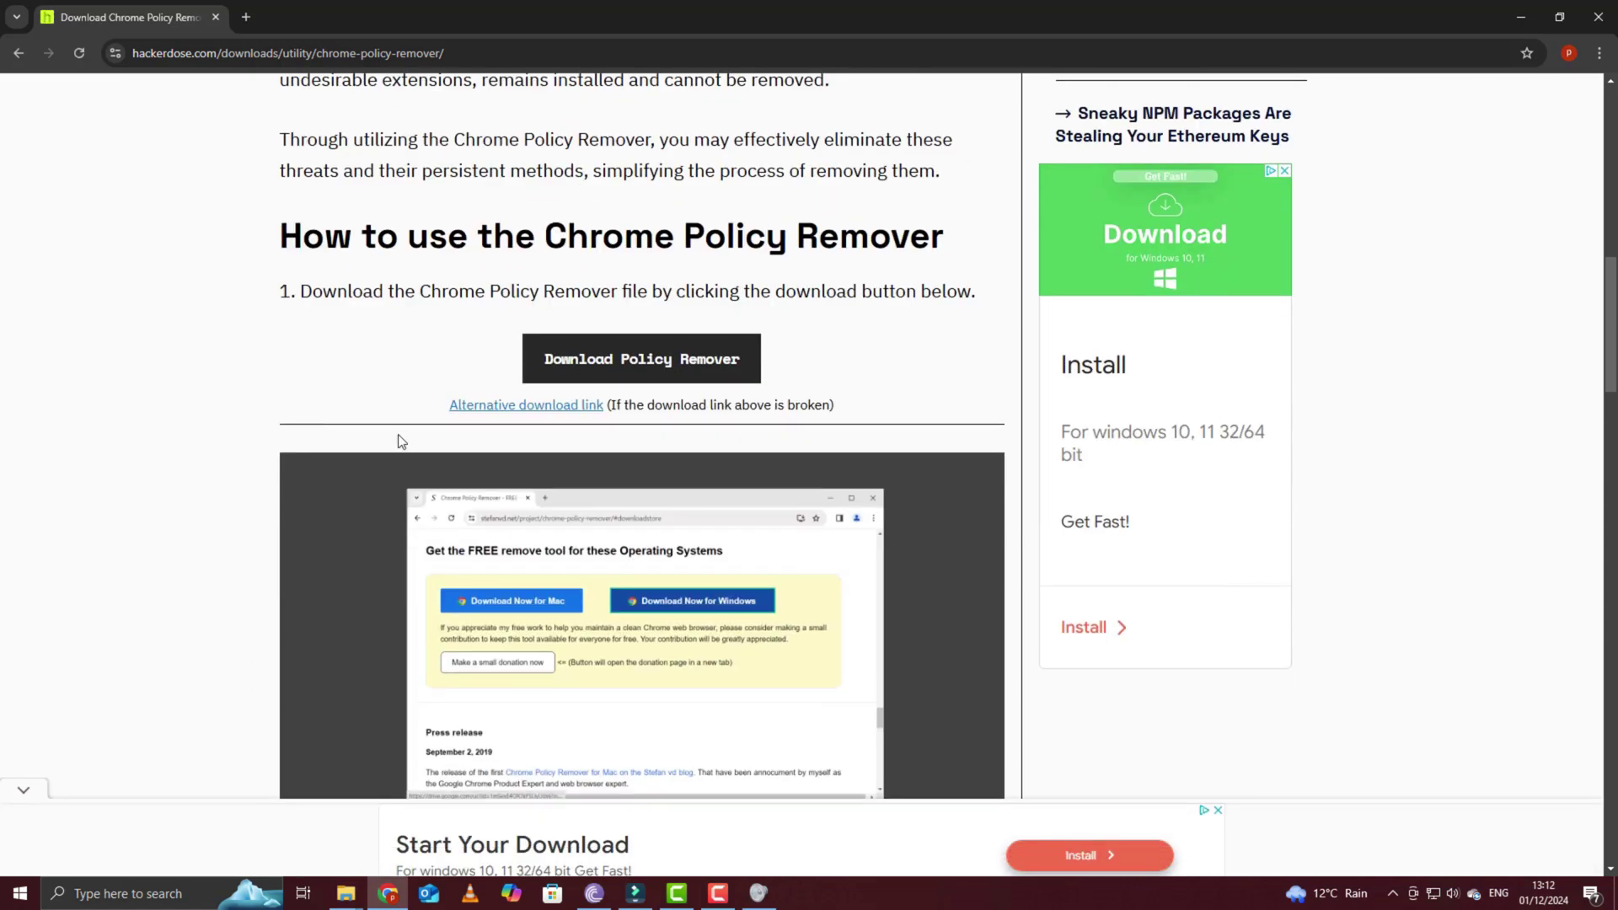
- From the stefanvd project page, download the Windows policy remover batch file and reveal it in Downloads
click(632, 357)
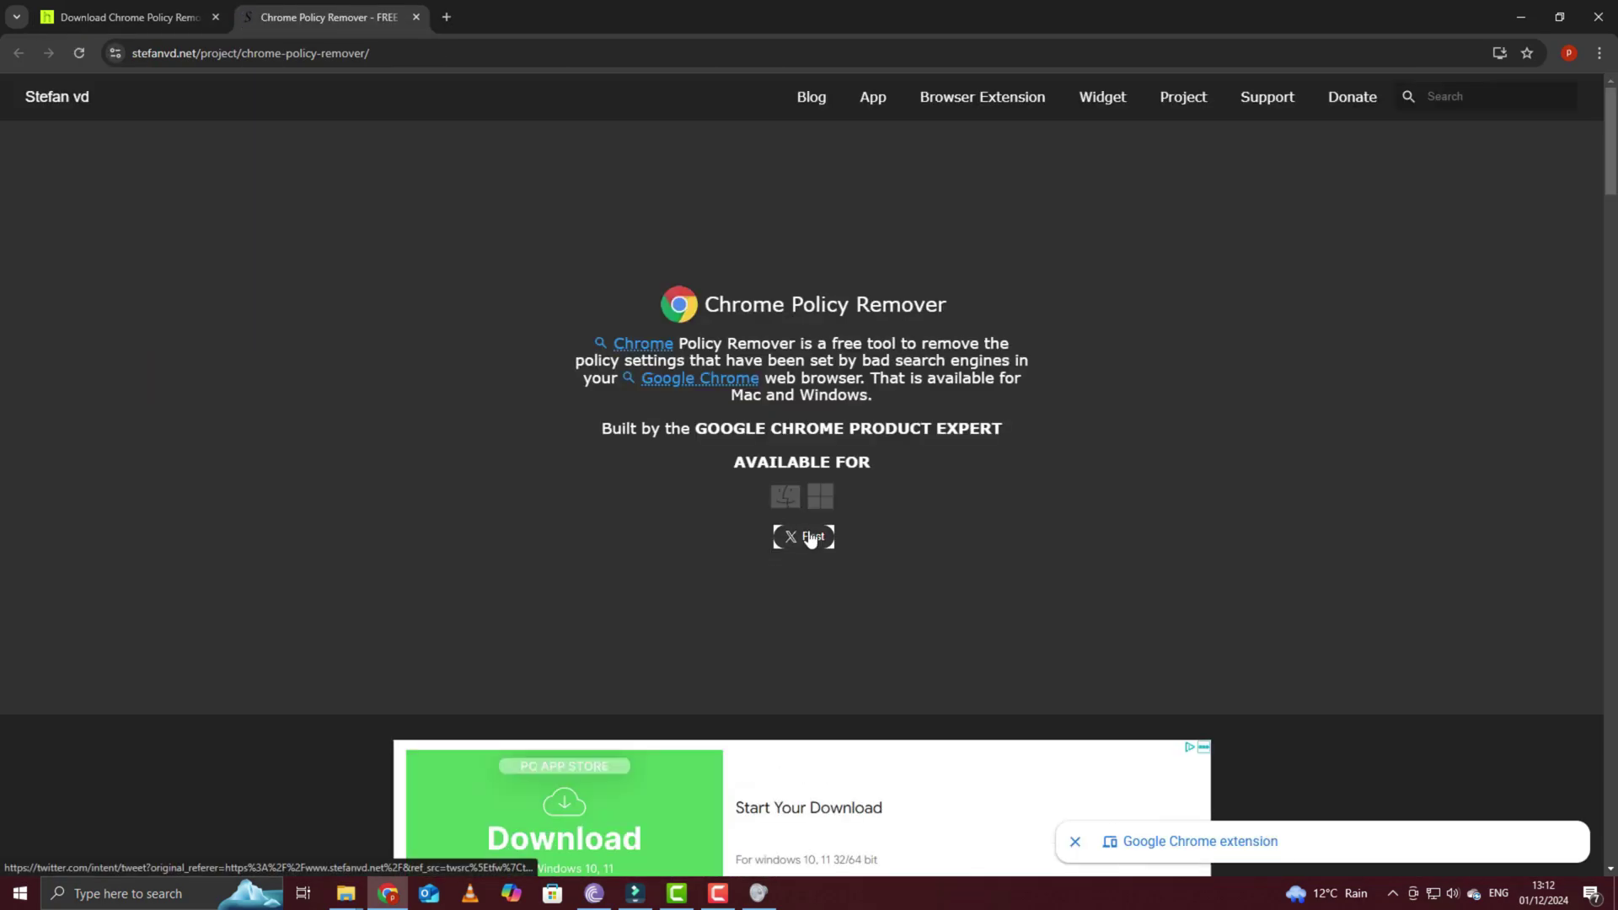
scroll(811, 539, down, 6)
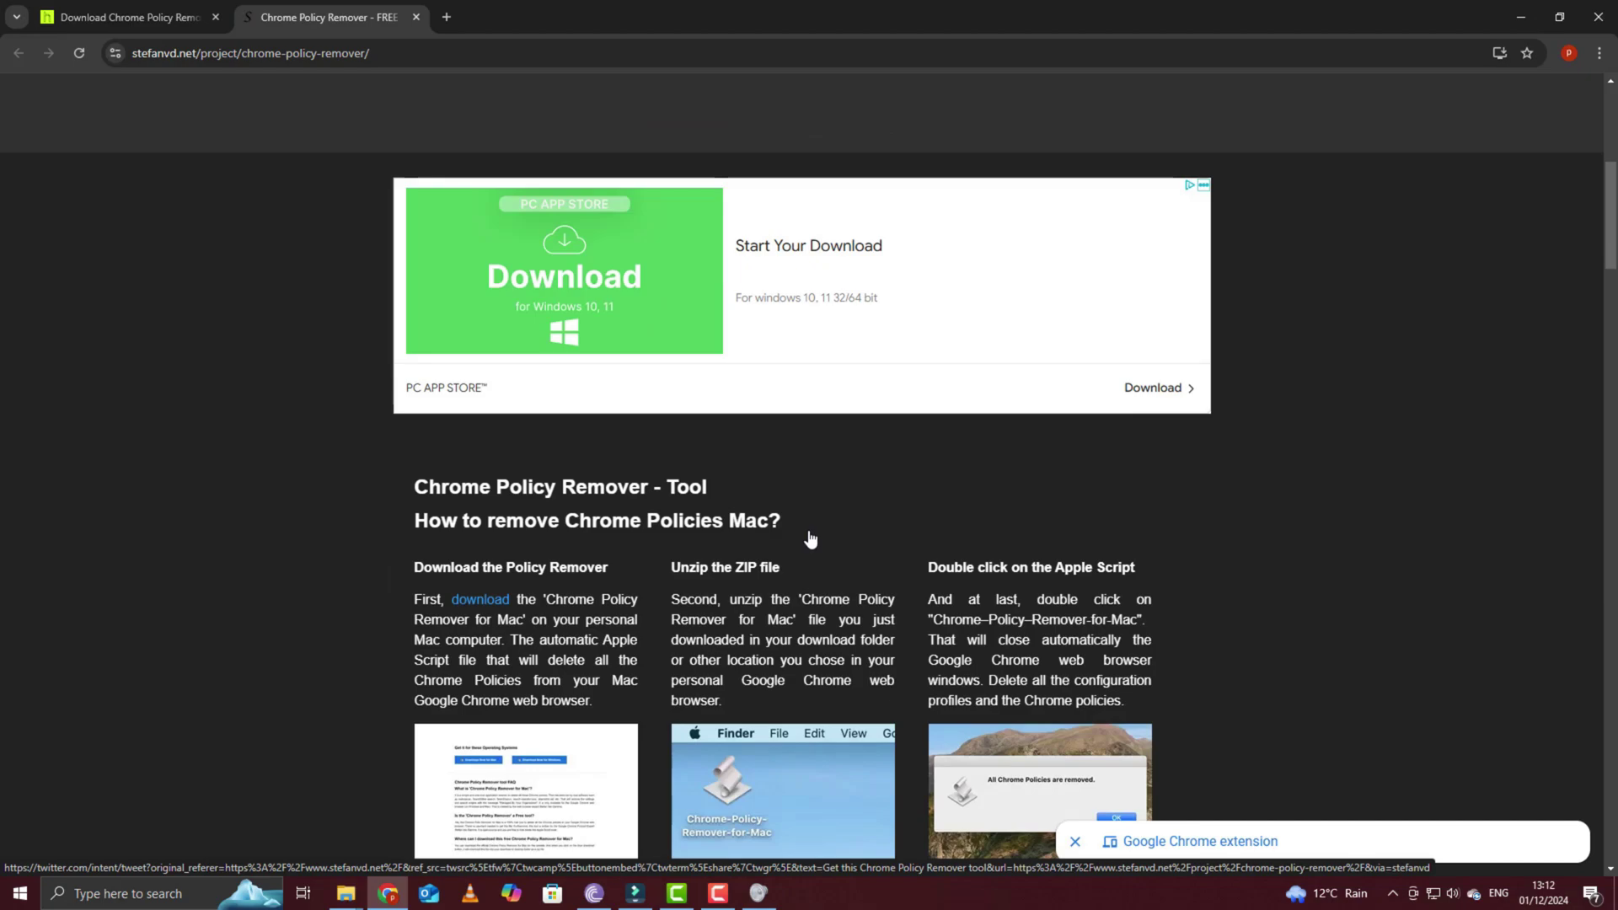
scroll(810, 540, down, 3)
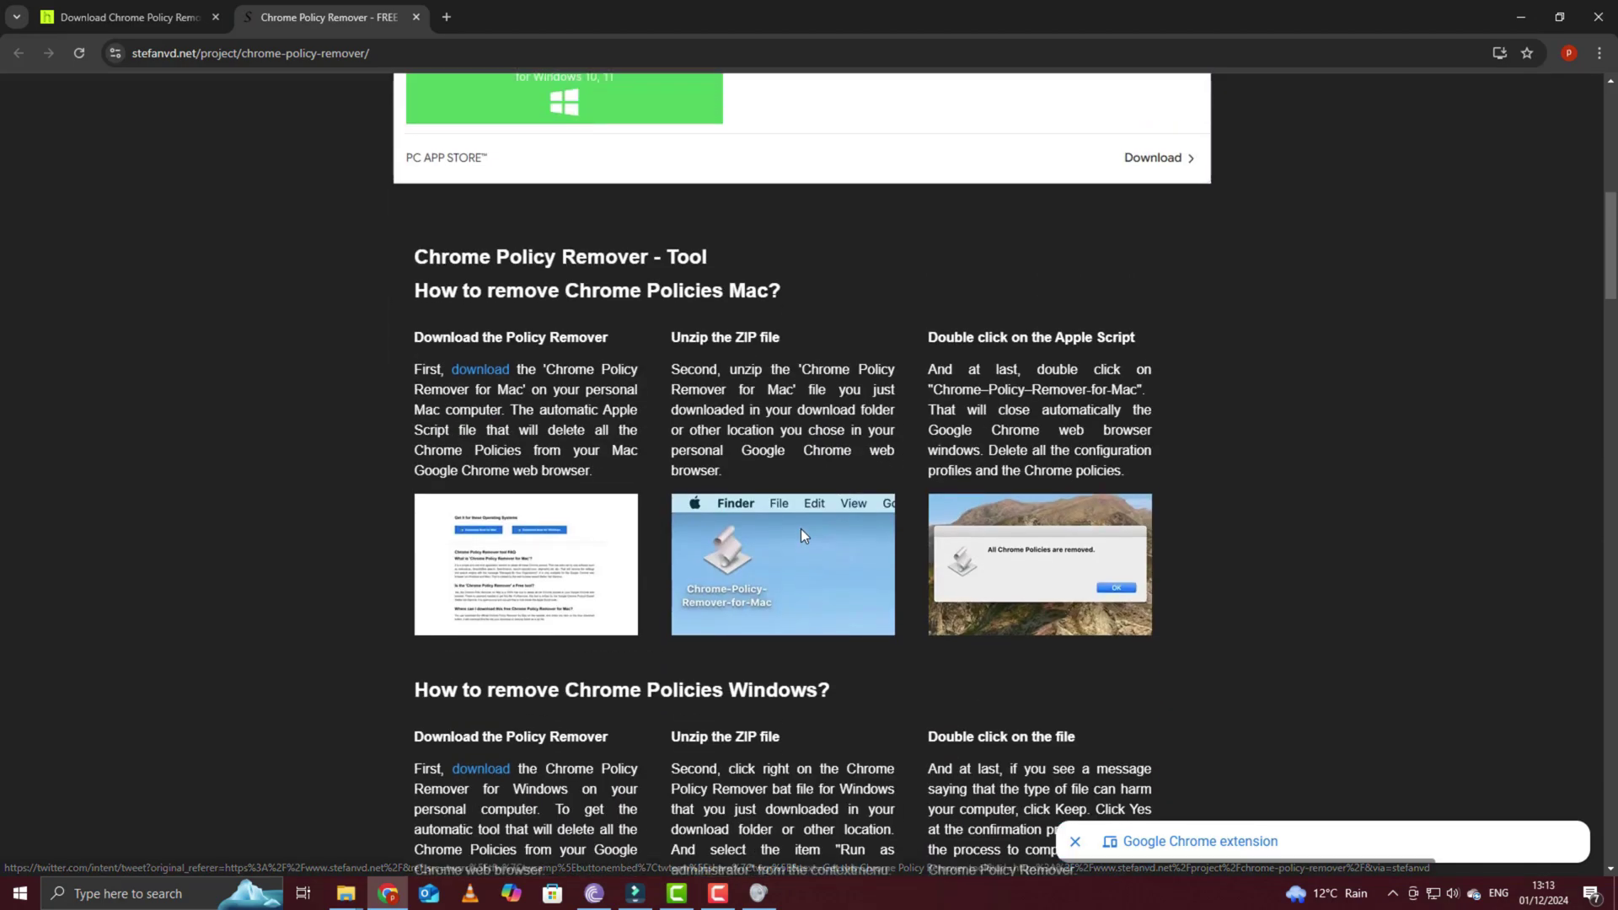
scroll(800, 529, up, 1)
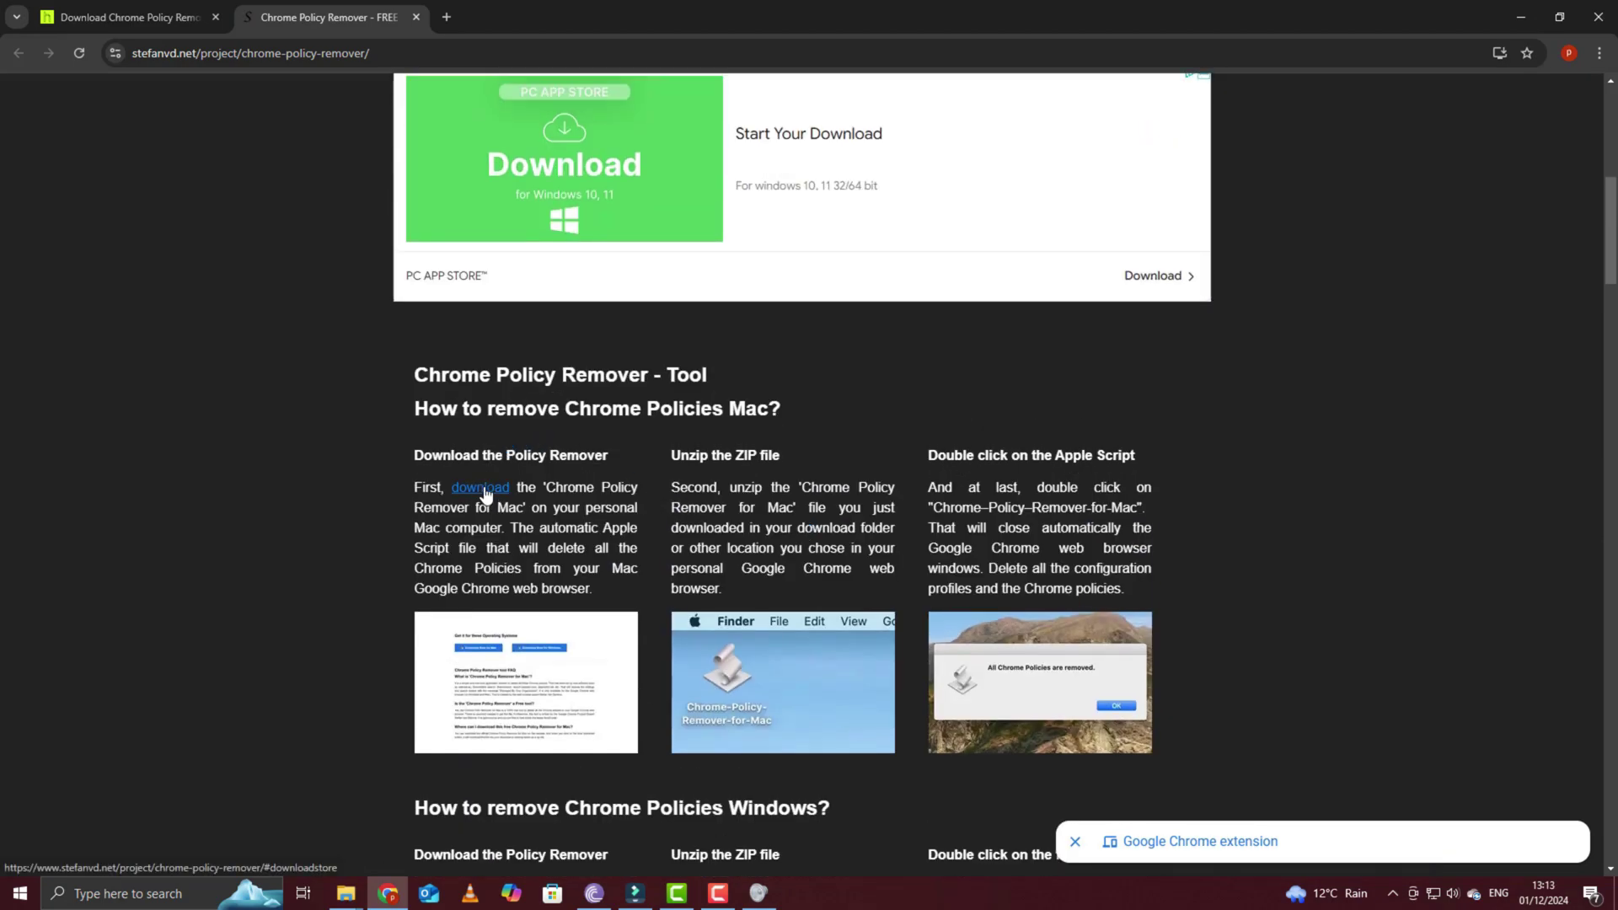
click(481, 489)
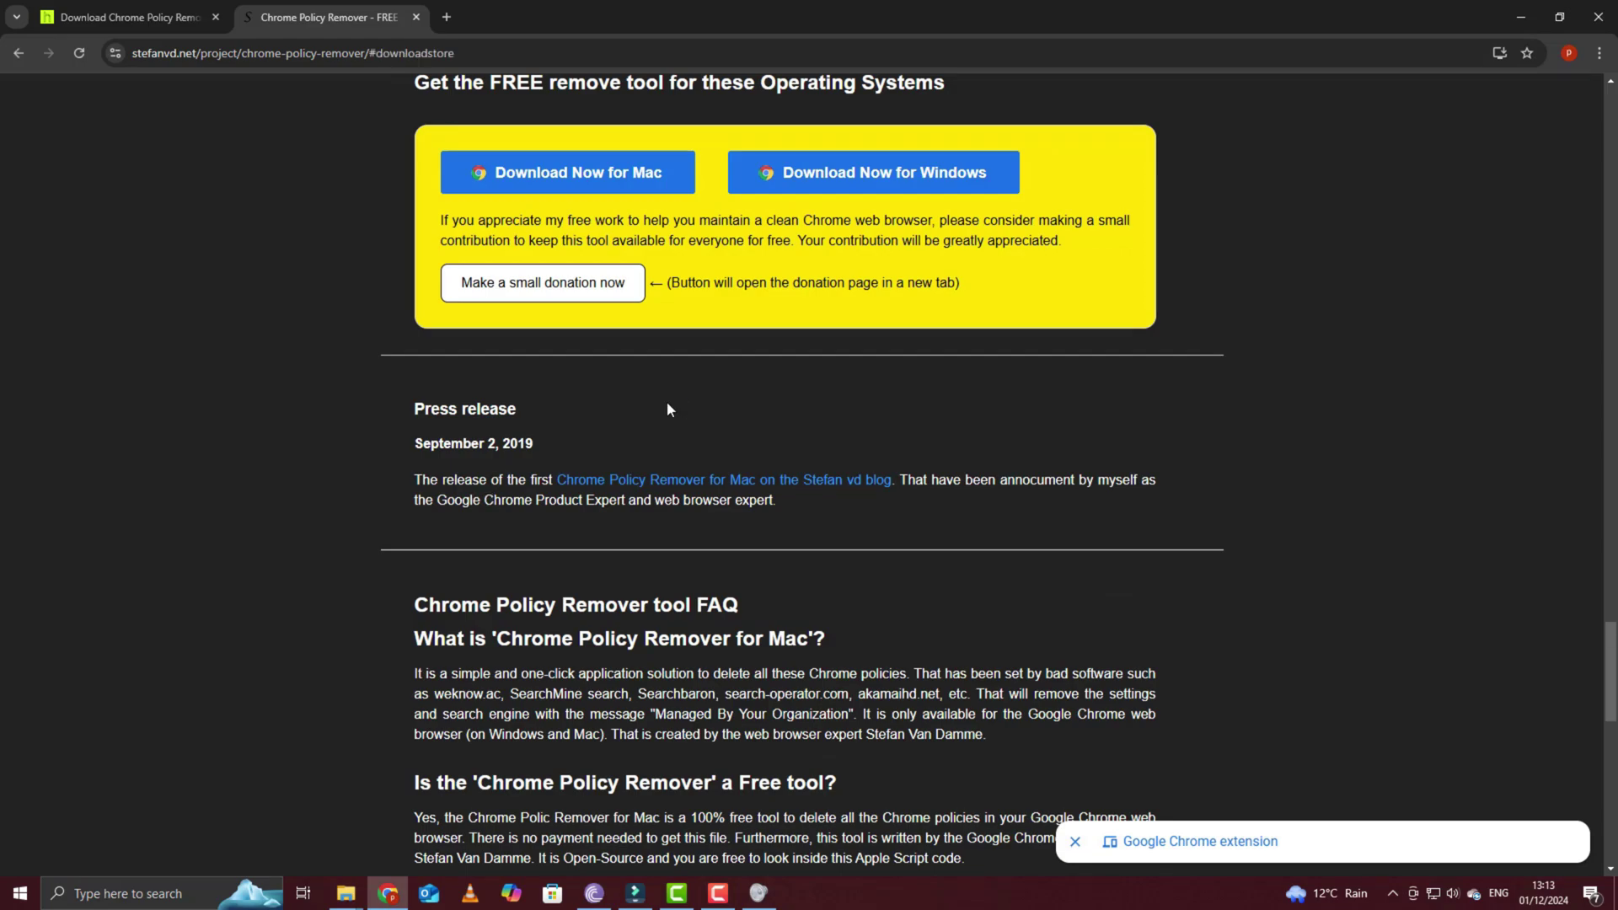
click(889, 174)
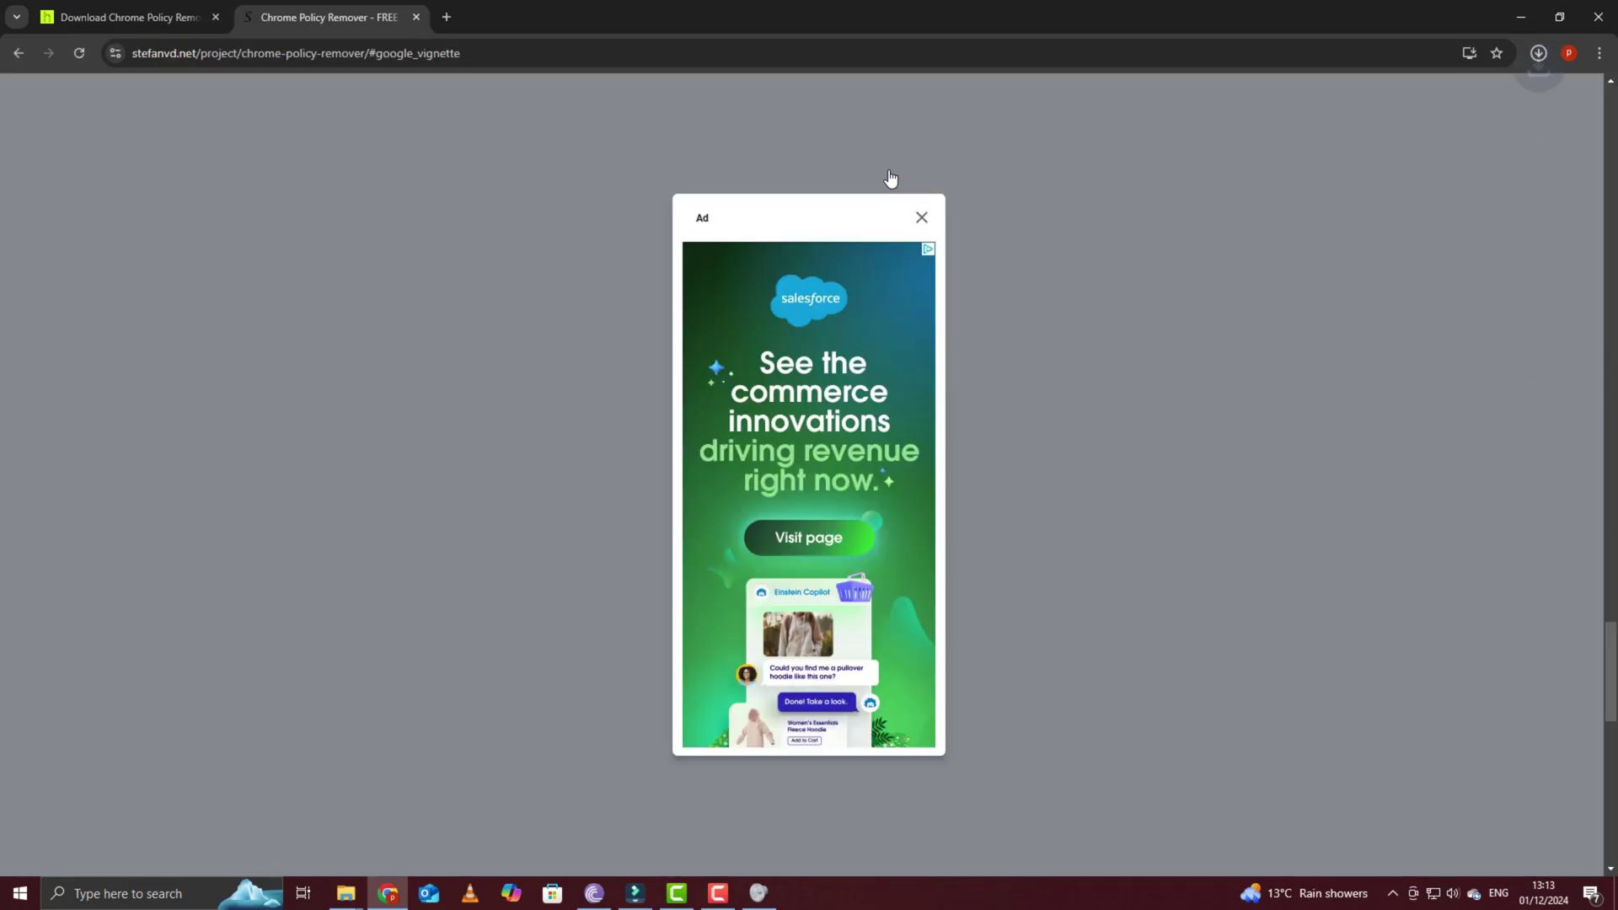
click(1497, 93)
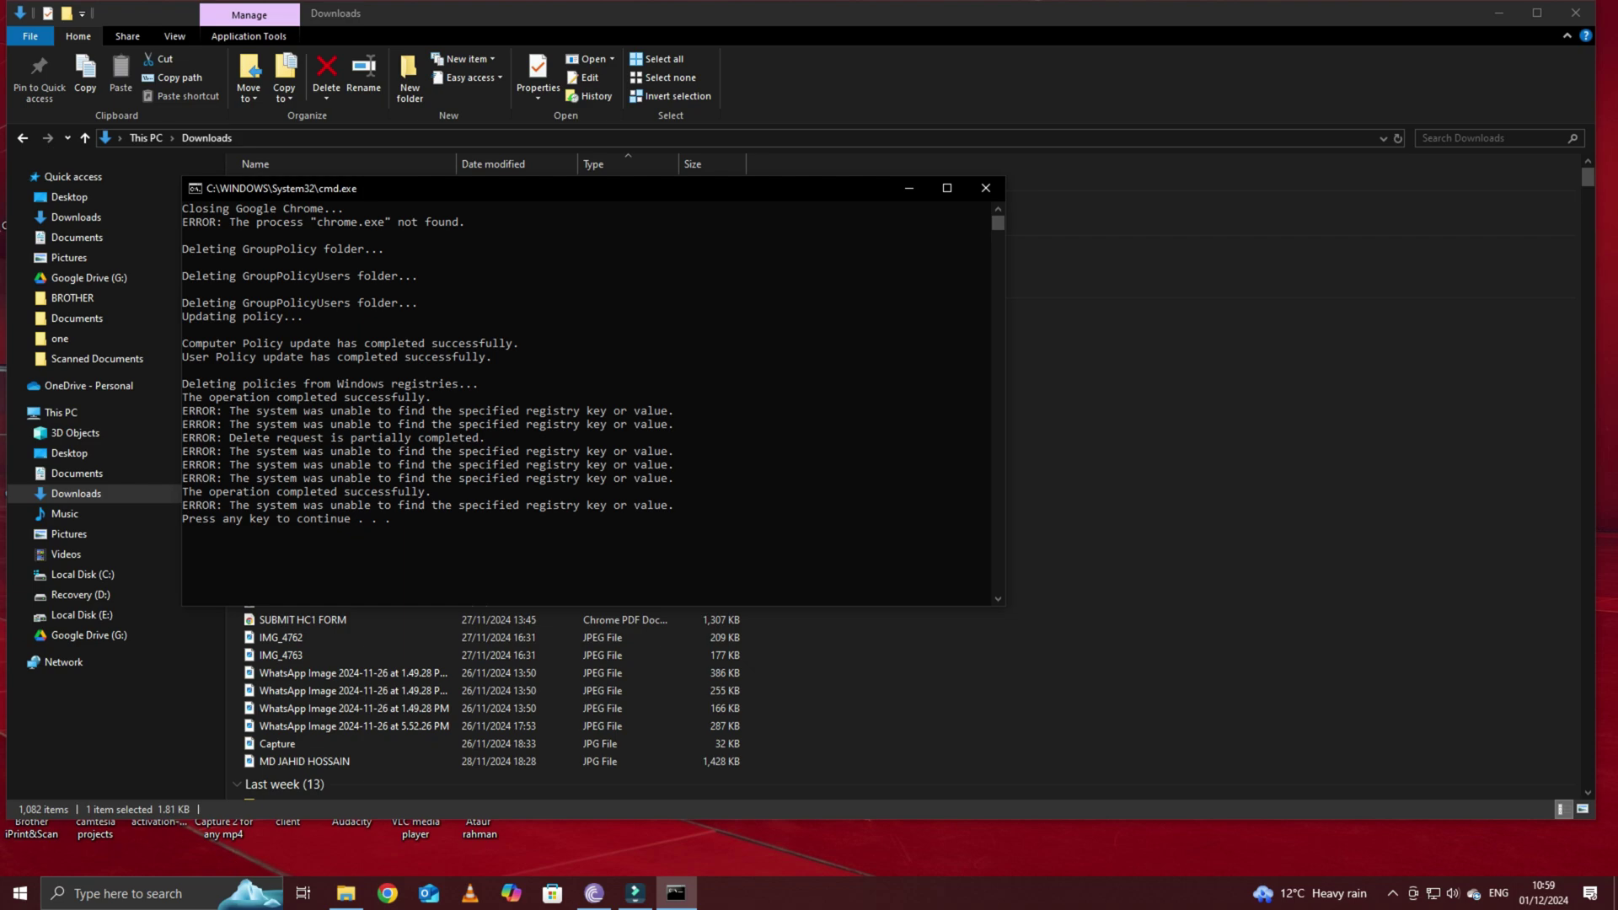
- Close the finished delete_chrome_policies console window with a keypress
key(Return)
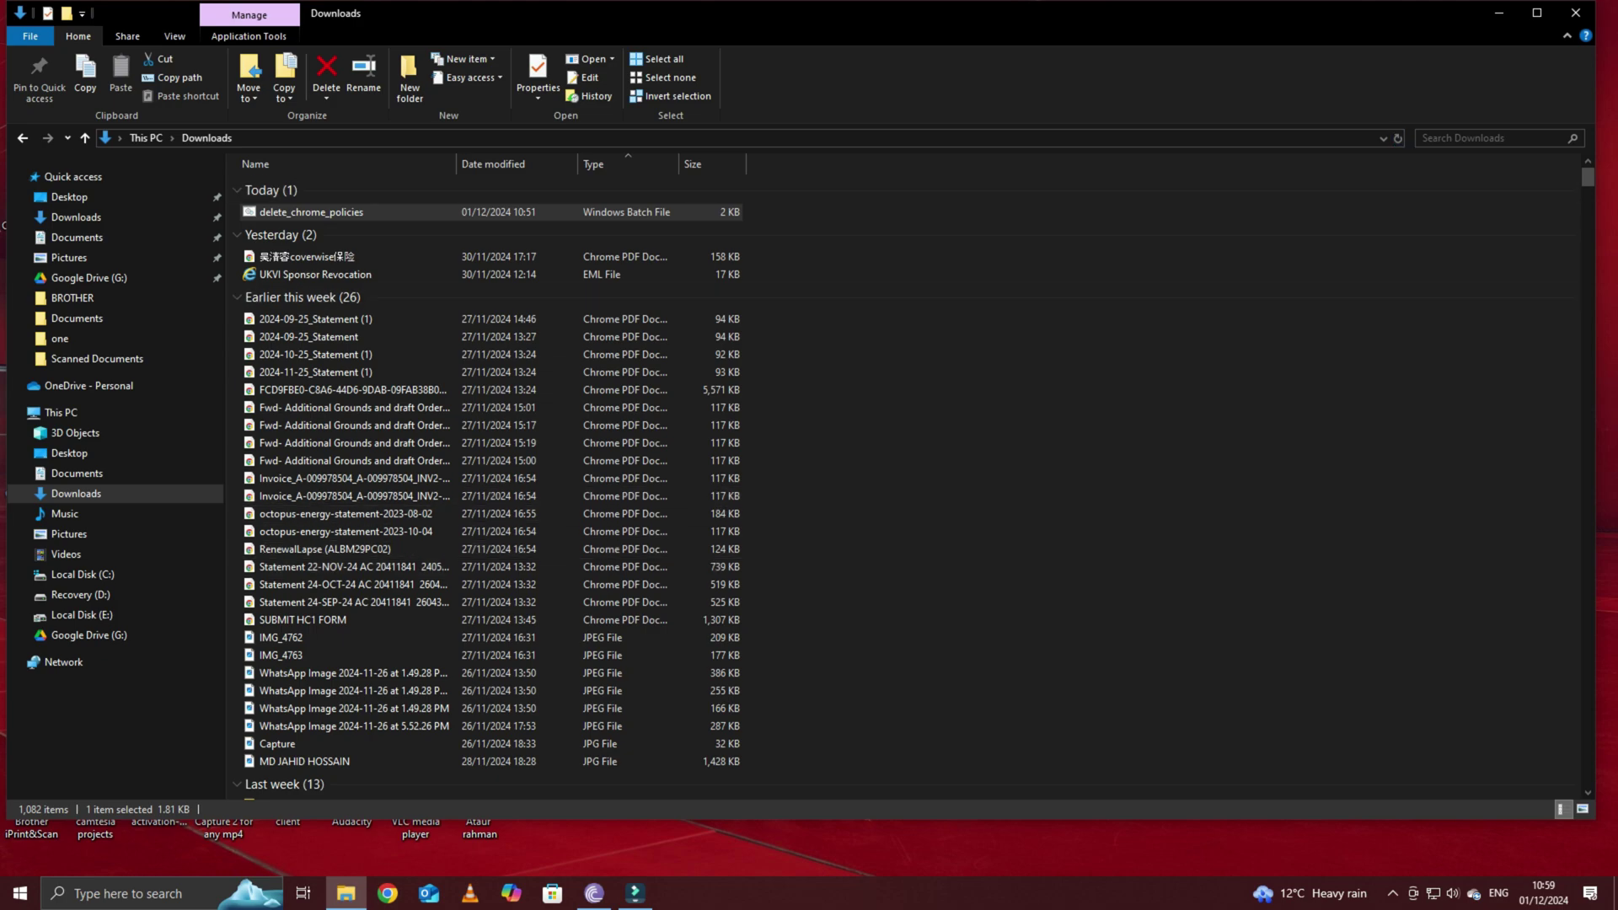
- Minimise File Explorer and refresh the desktop
click(1498, 13)
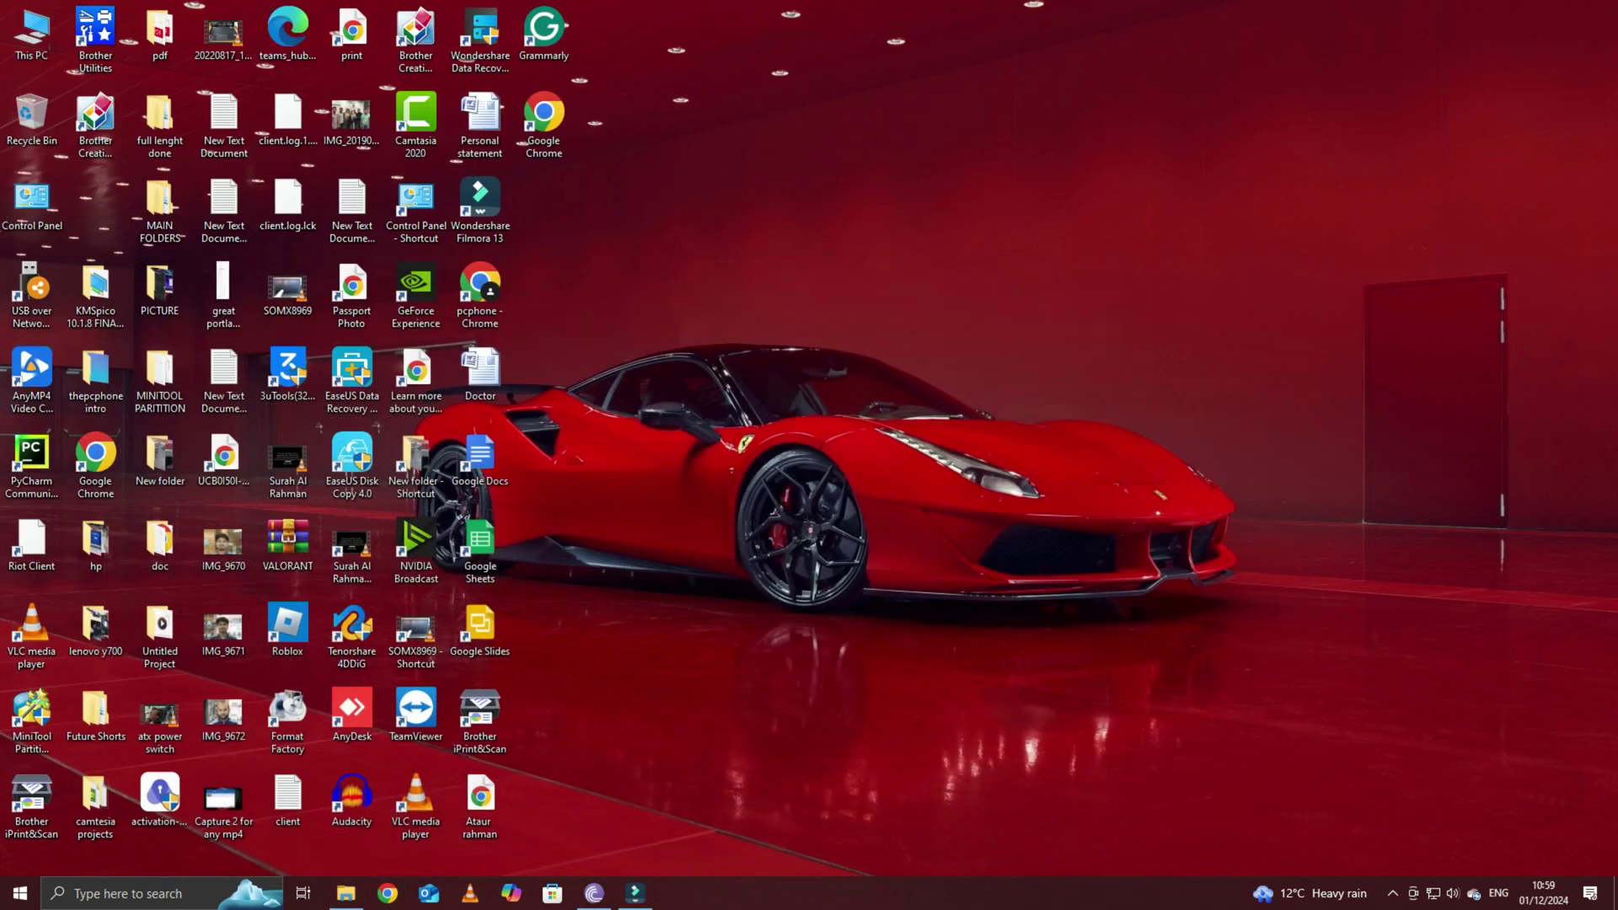
right_click(873, 258)
click(916, 305)
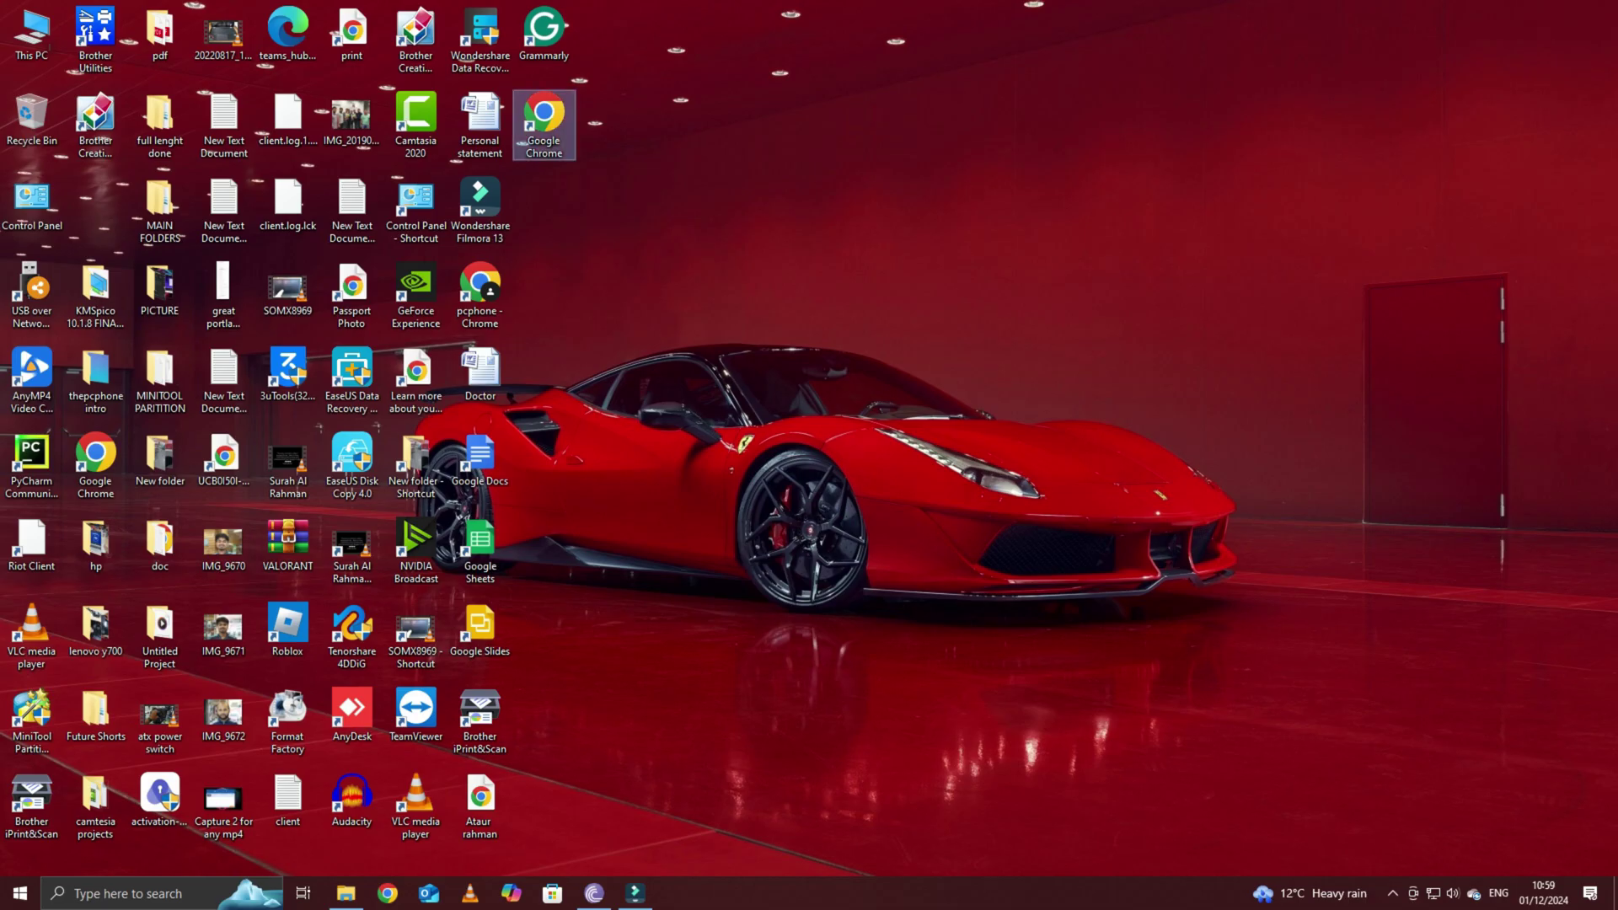
- Relaunch Chrome to confirm a normal new tab, then open YouTube from its shortcuts
double_click(544, 118)
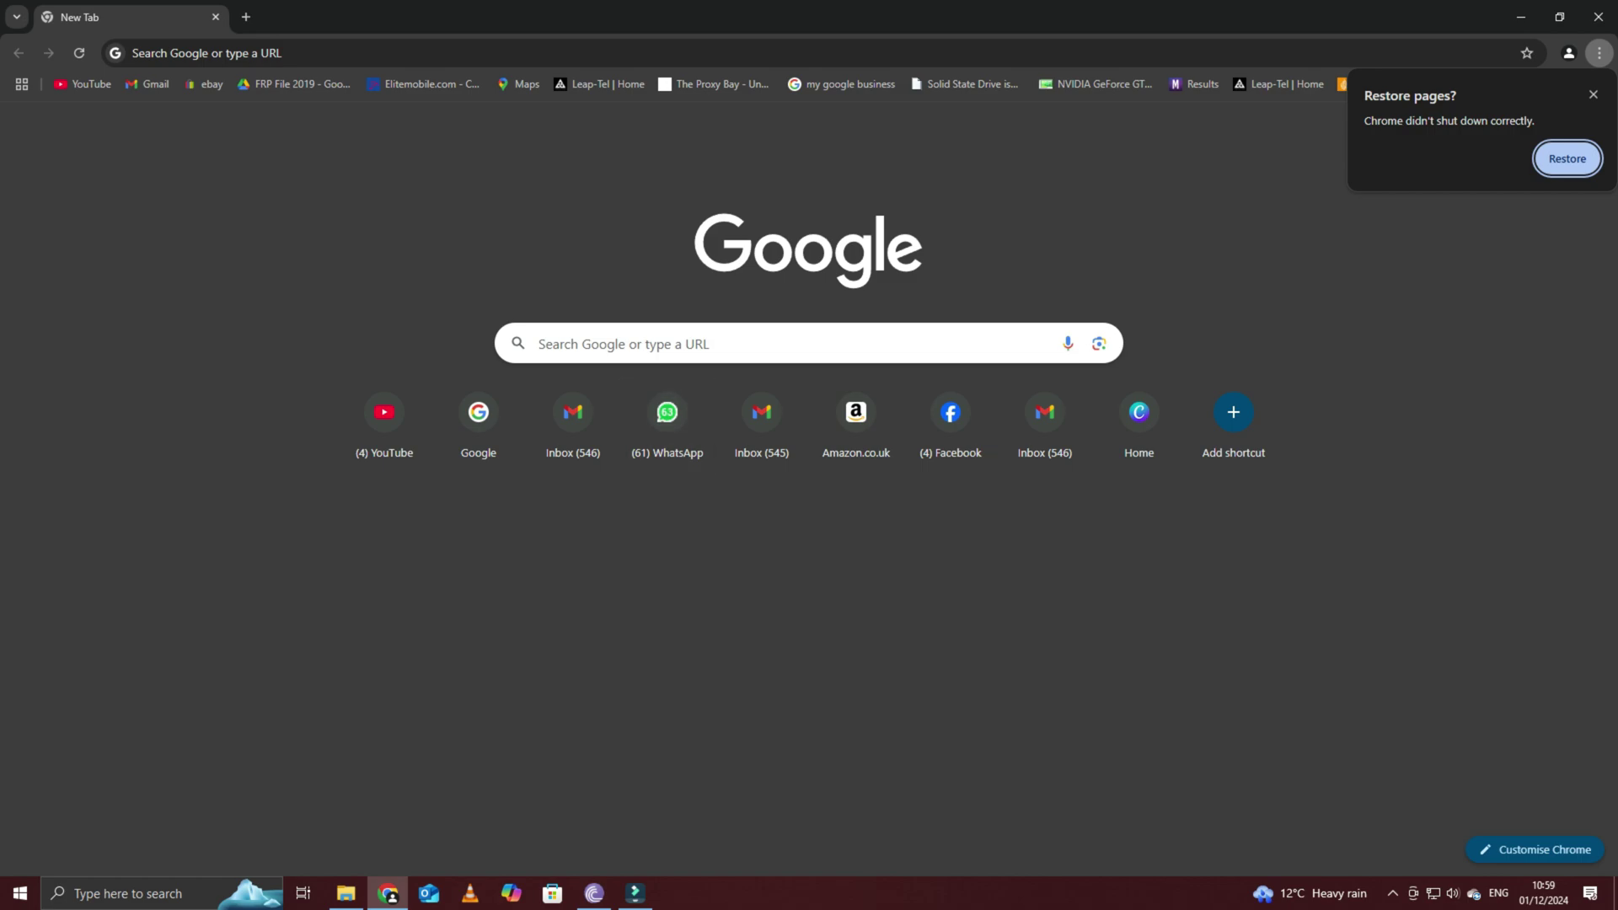
click(1599, 17)
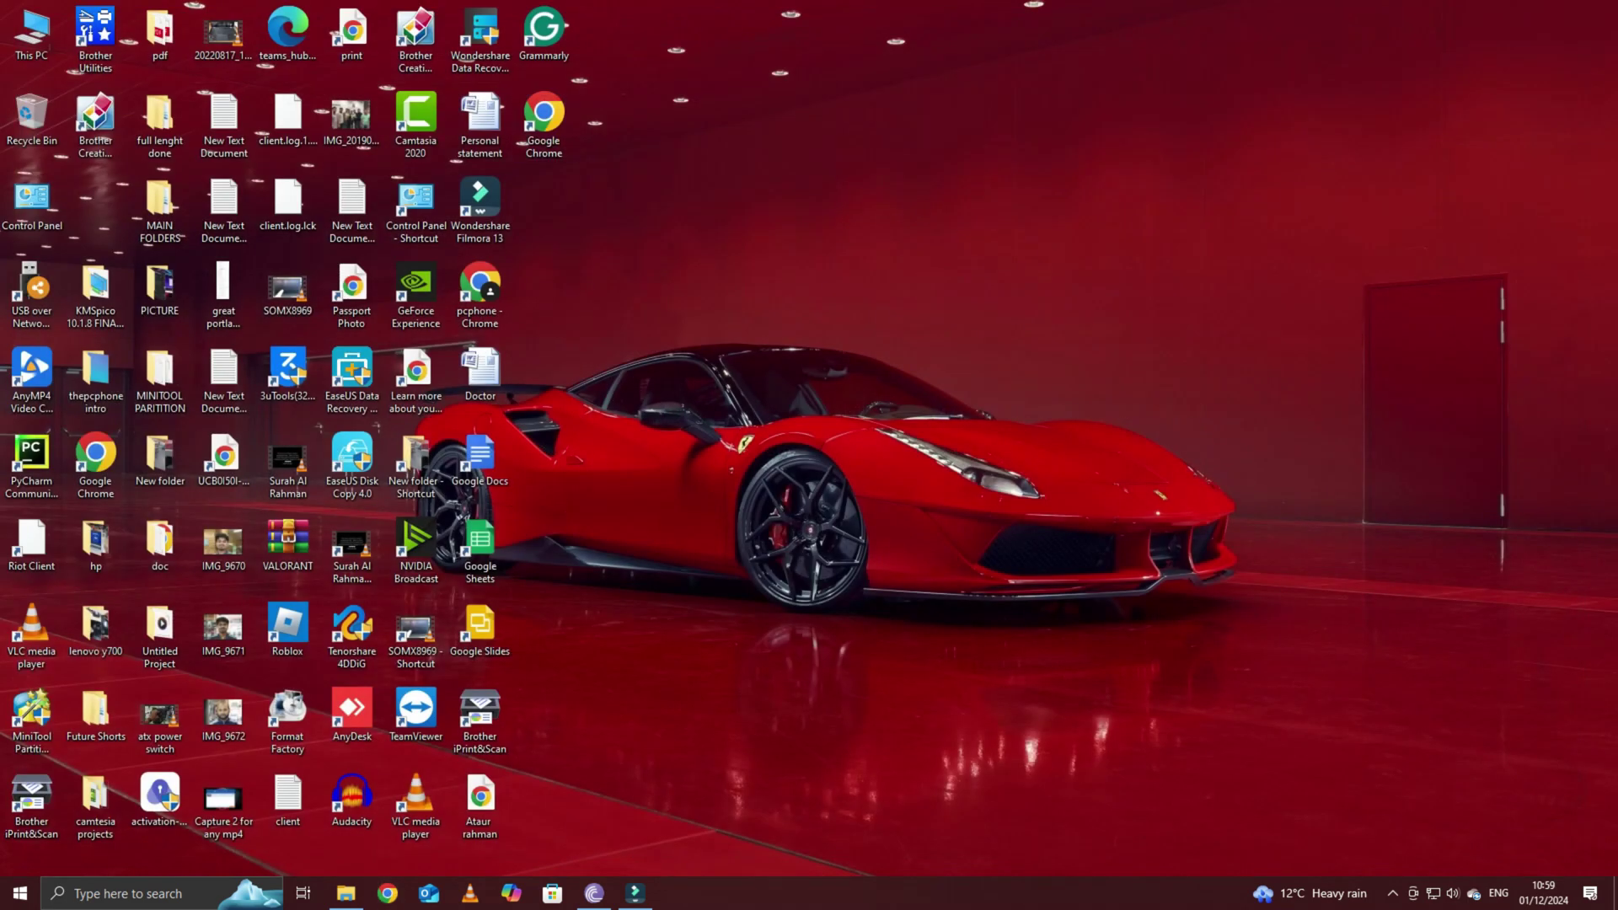
double_click(544, 125)
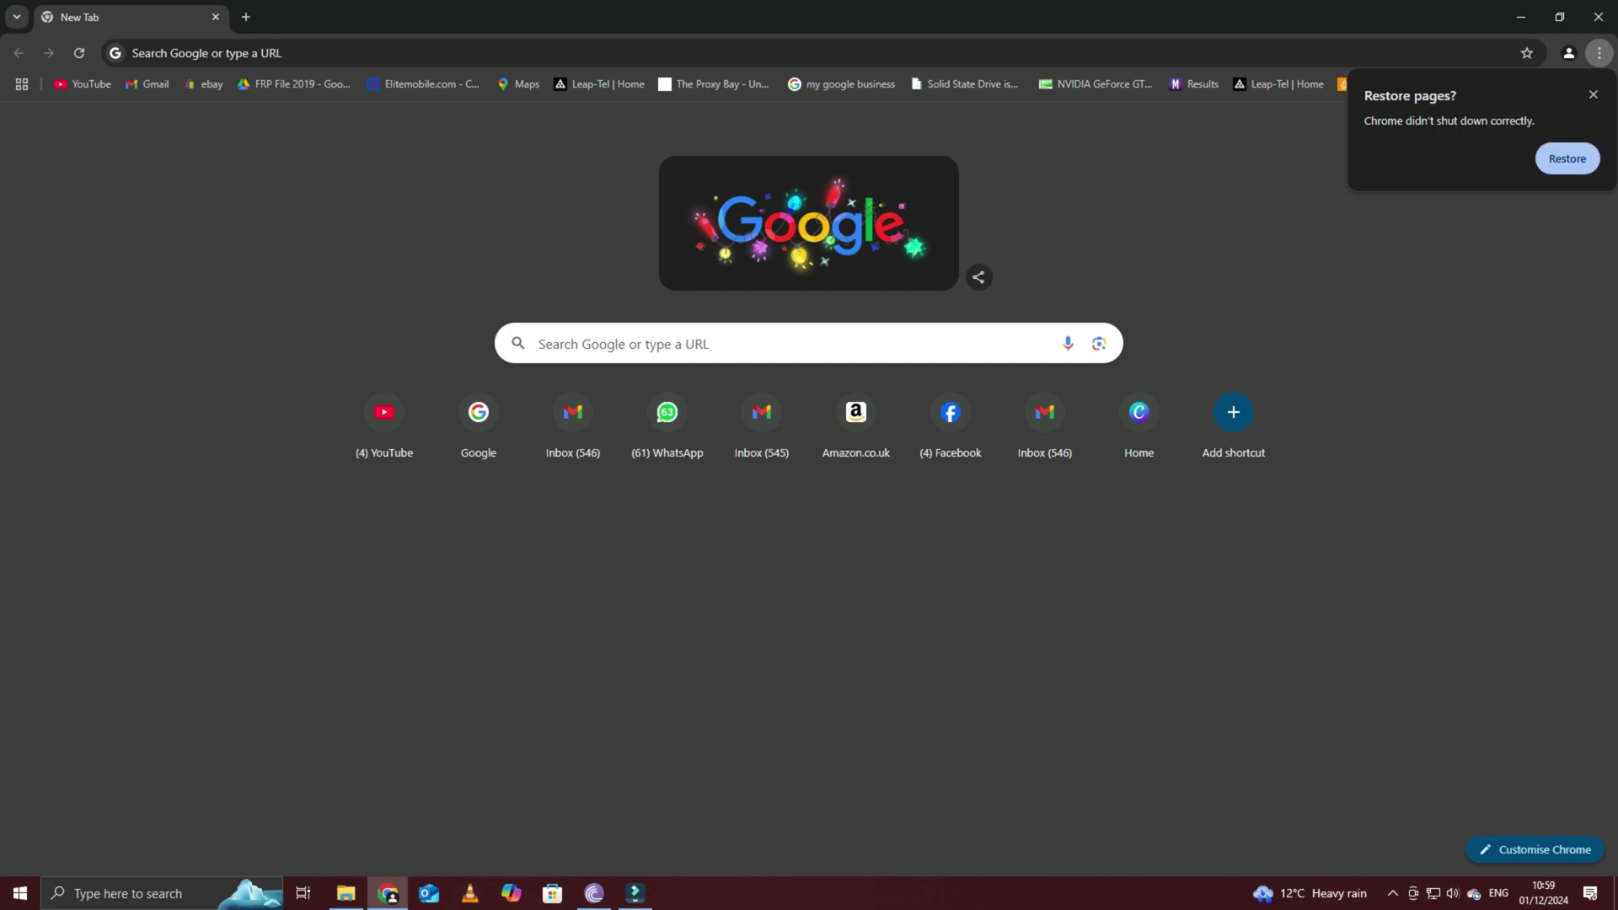
click(385, 412)
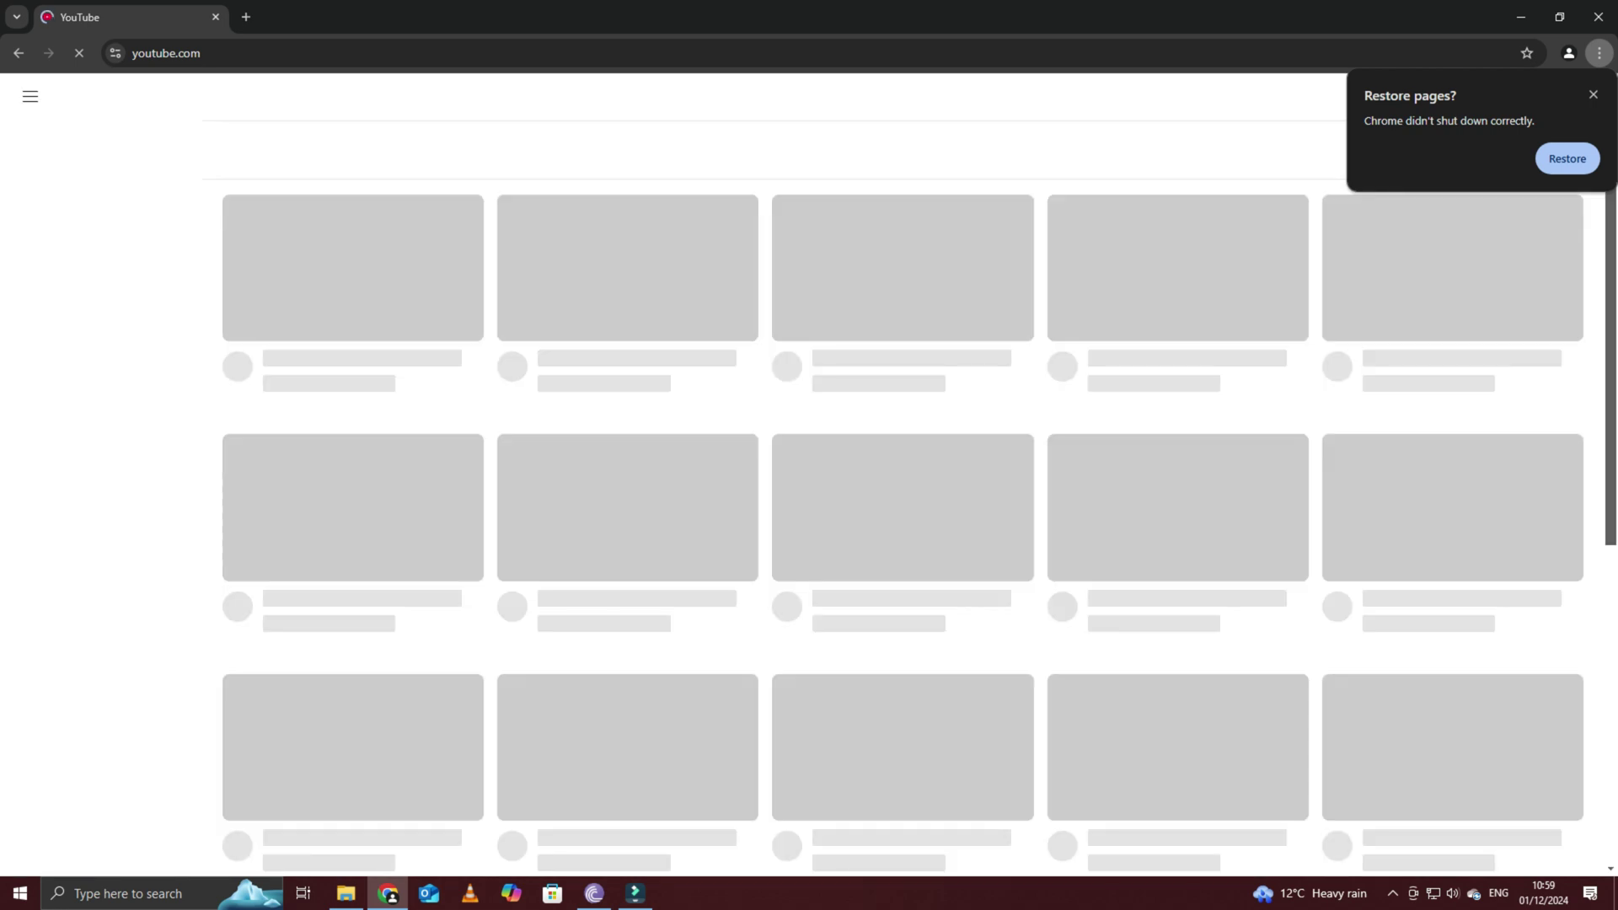